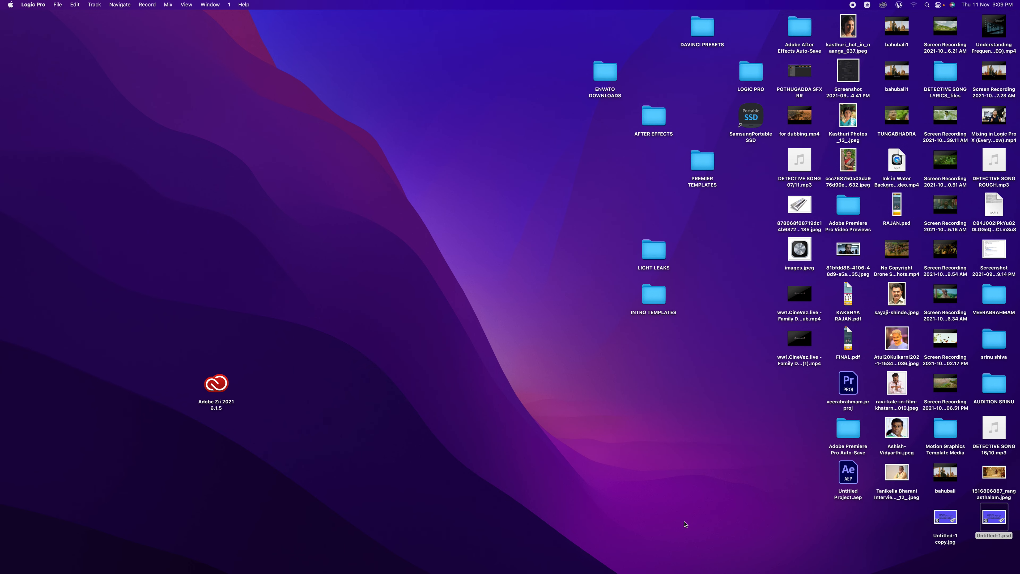
# Switch to Logic Pro and review the Software Instrument, Audio, Drummer, External MIDI and Guitar or Bass options for a new track
pyautogui.moveTo(607, 573)
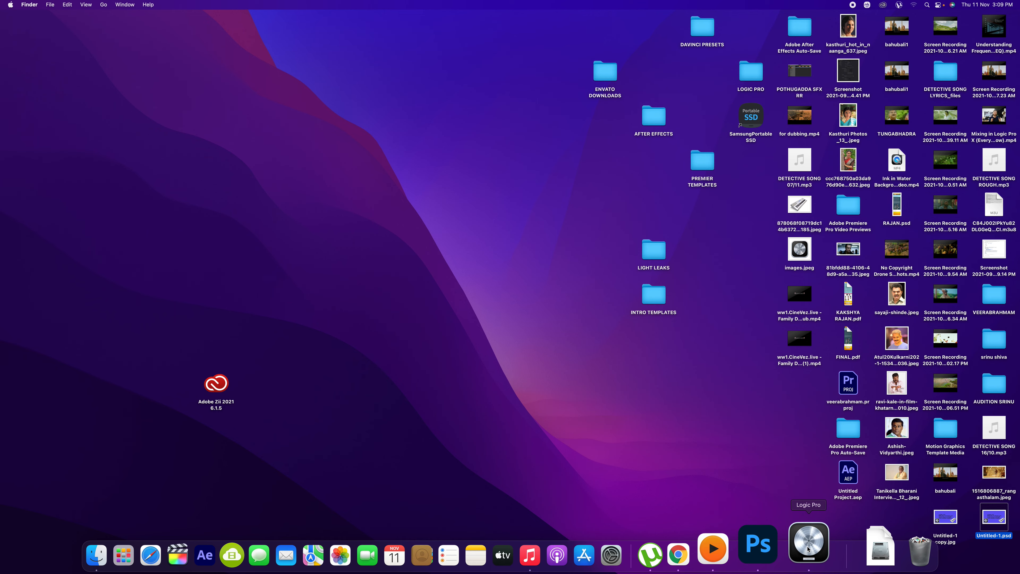
pyautogui.click(808, 548)
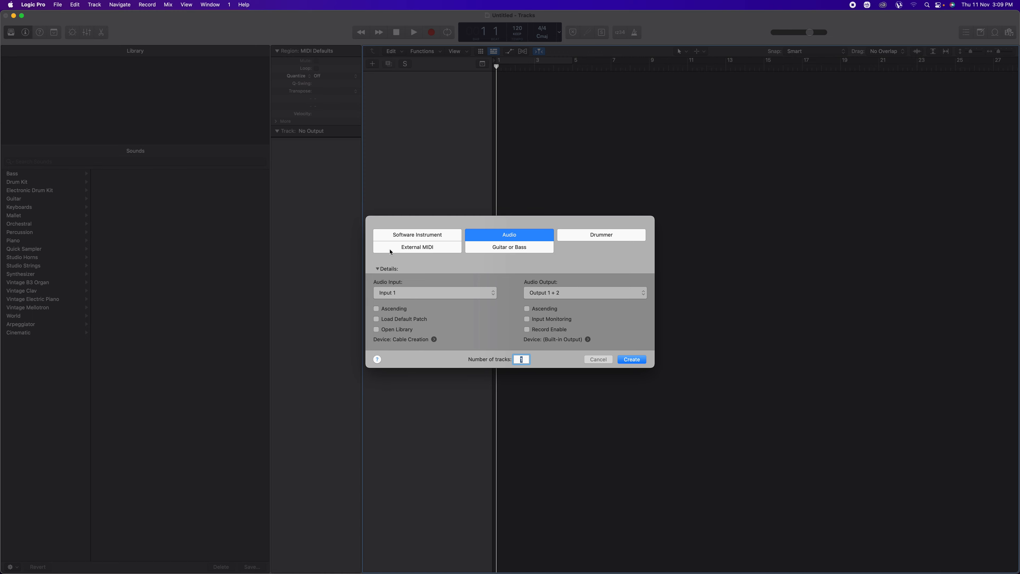
pyautogui.click(411, 238)
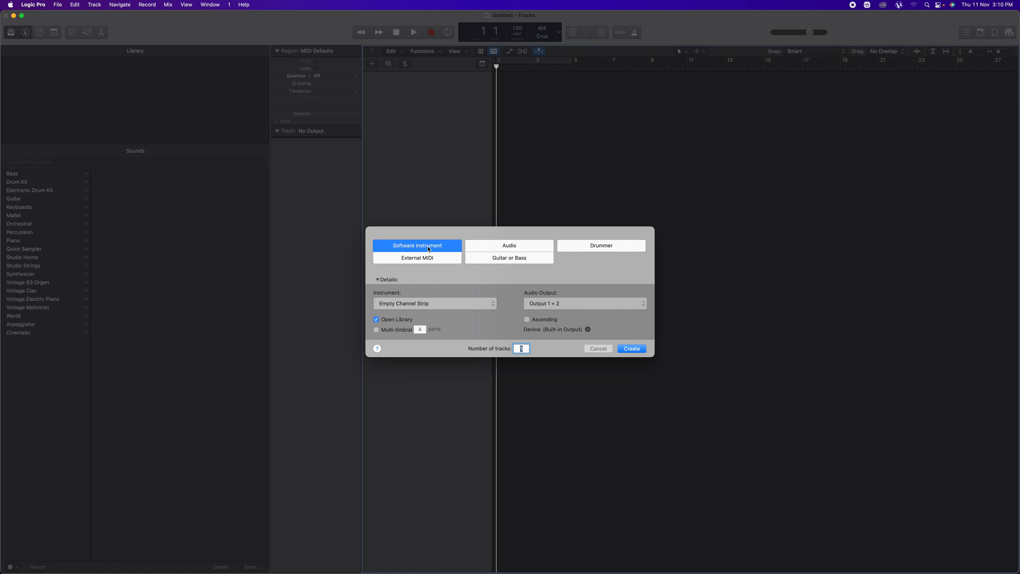
pyautogui.click(509, 246)
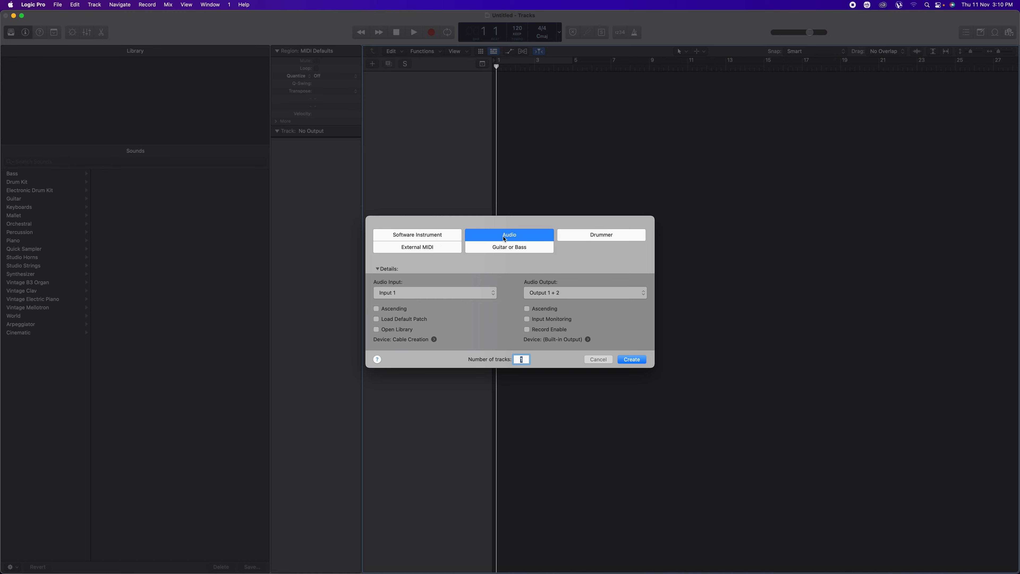
pyautogui.click(596, 236)
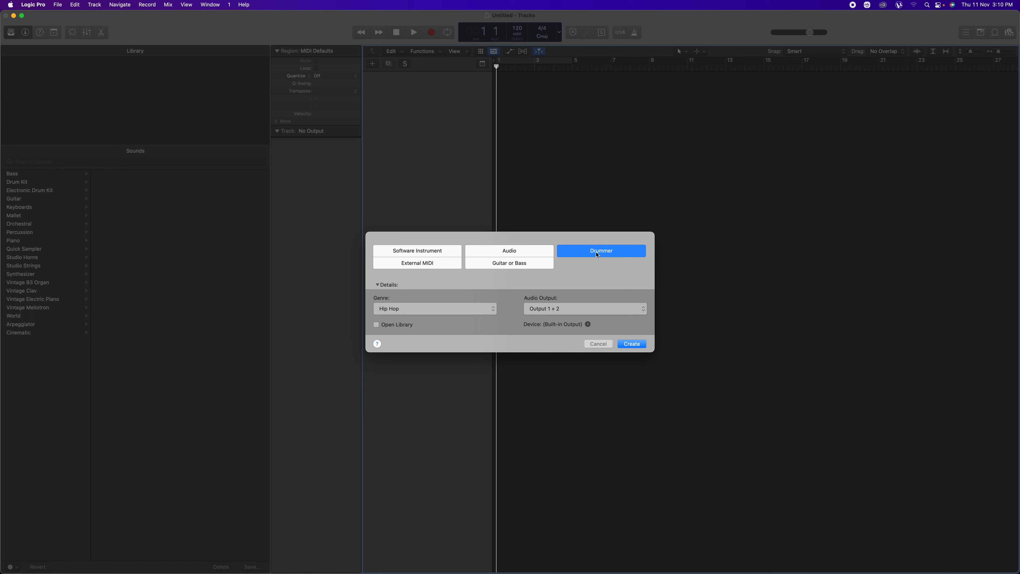
pyautogui.click(429, 251)
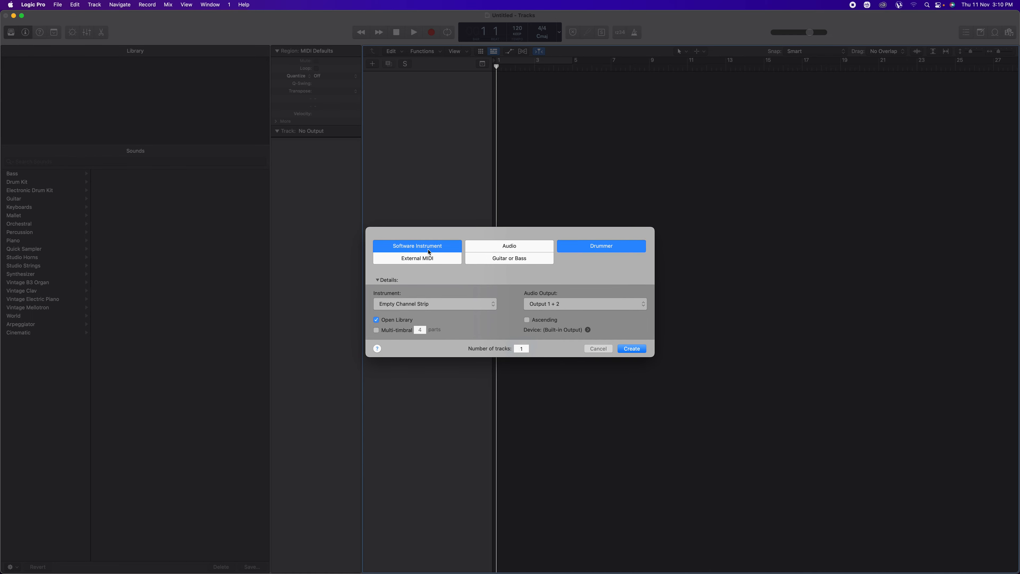
pyautogui.click(611, 249)
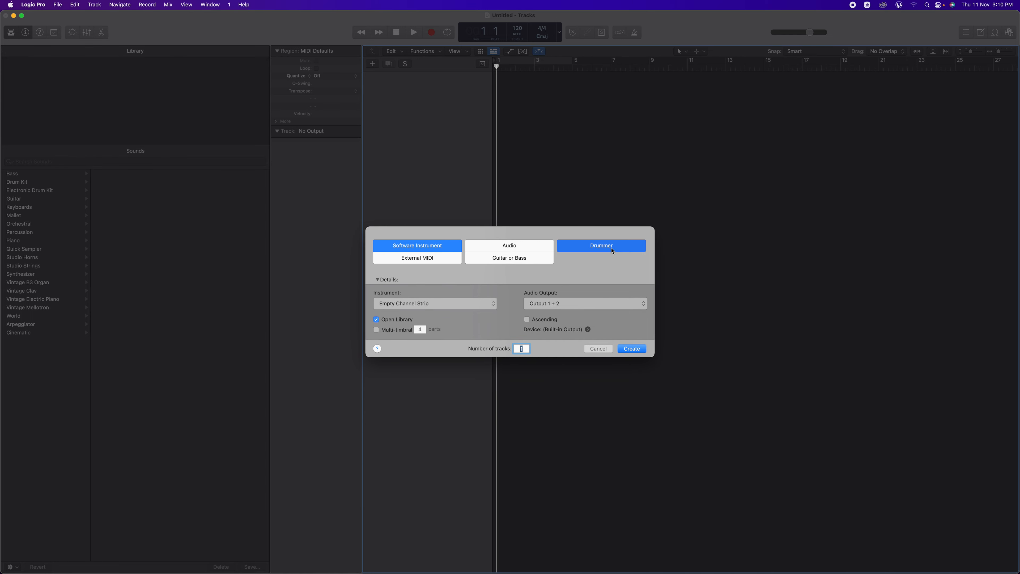
pyautogui.click(423, 264)
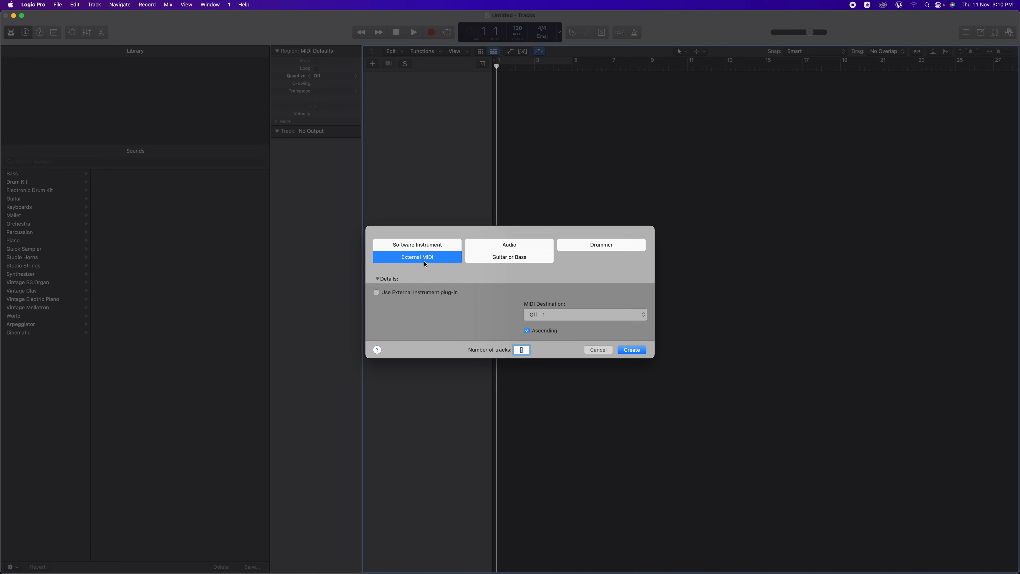
pyautogui.click(511, 258)
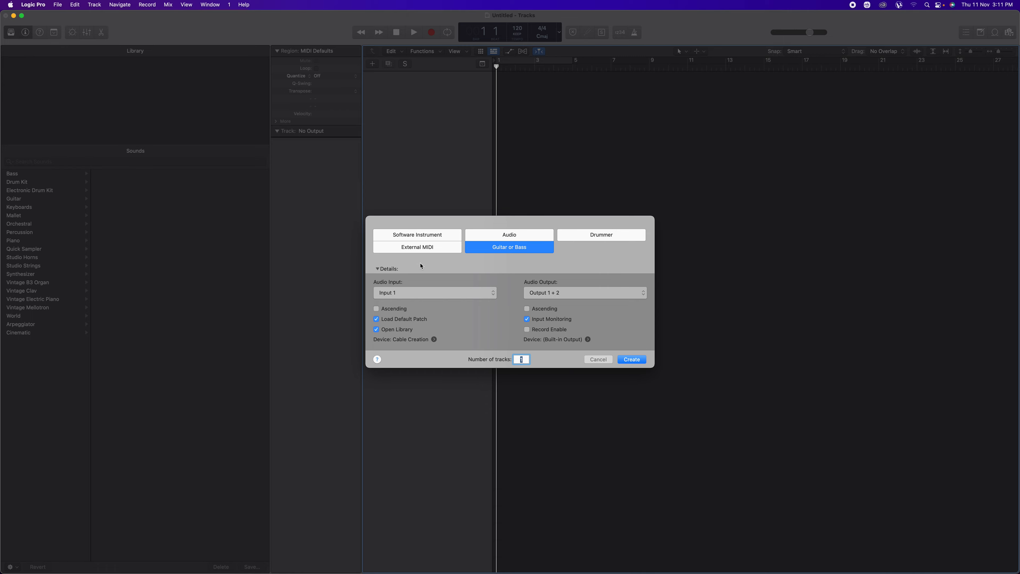
# Create one Software Instrument track with an empty channel strip, dismiss Musical Typing, and hide the library and inspector
pyautogui.click(424, 237)
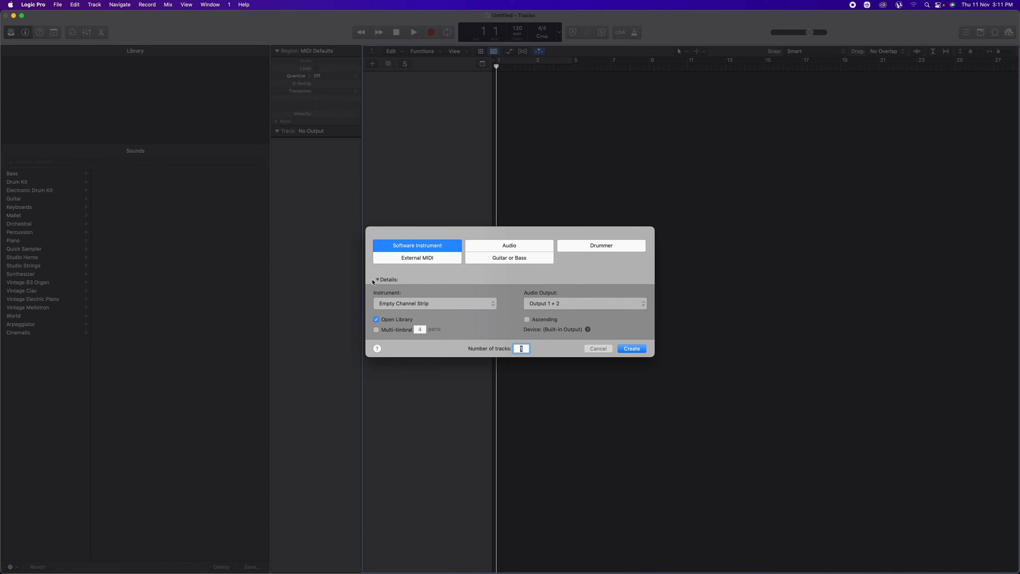
pyautogui.click(632, 348)
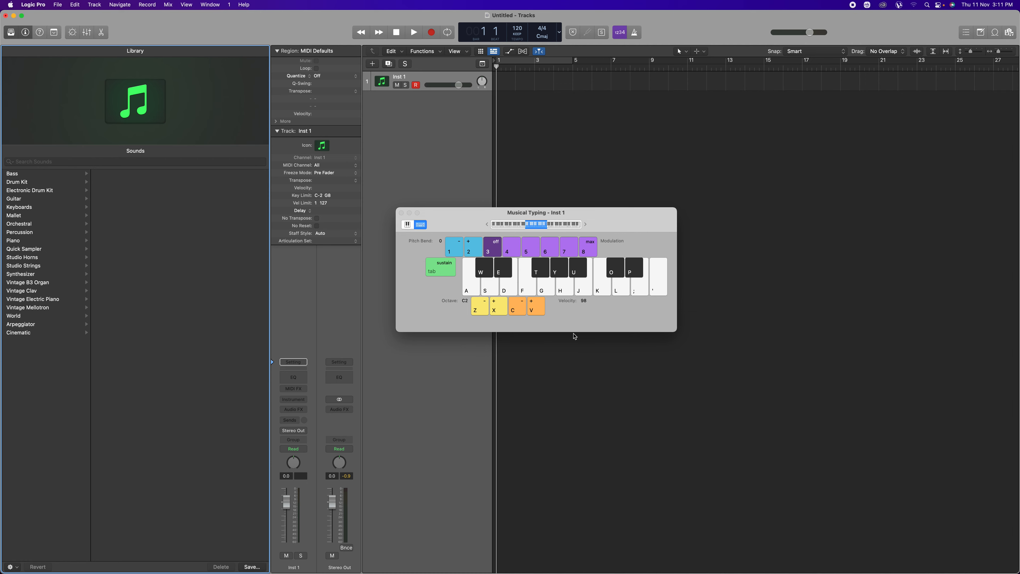
pyautogui.click(401, 213)
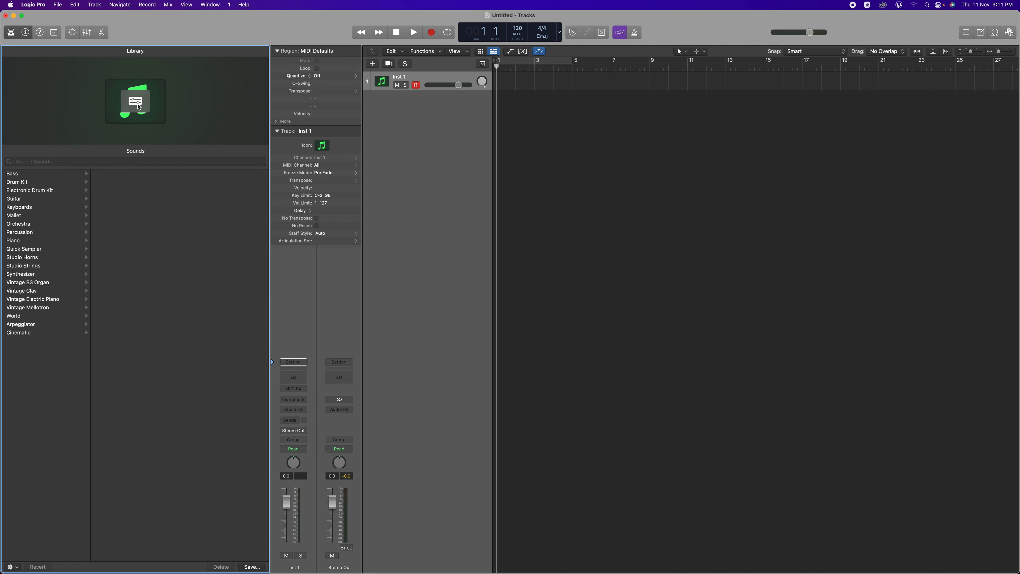
pyautogui.click(17, 33)
pyautogui.click(20, 34)
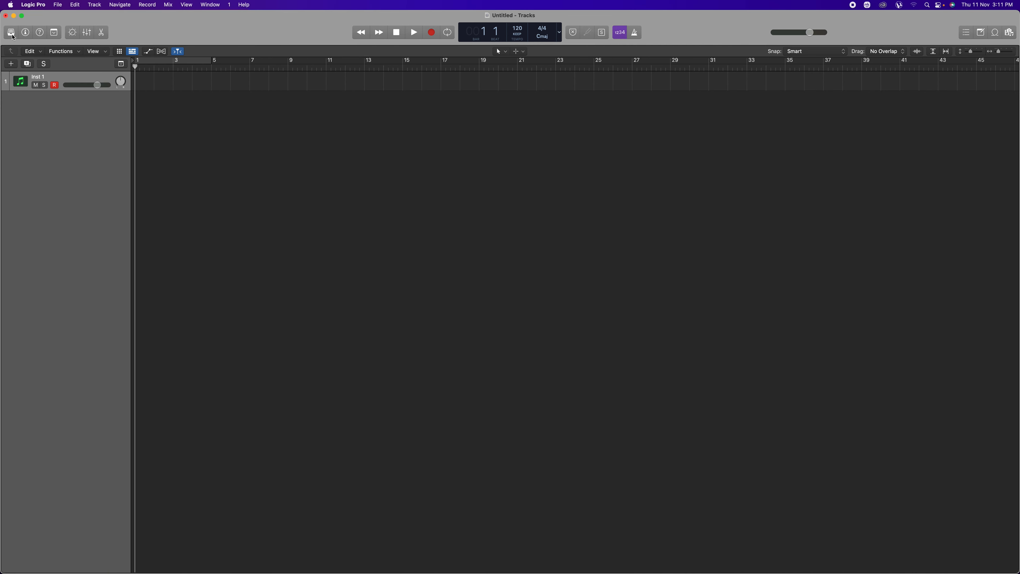
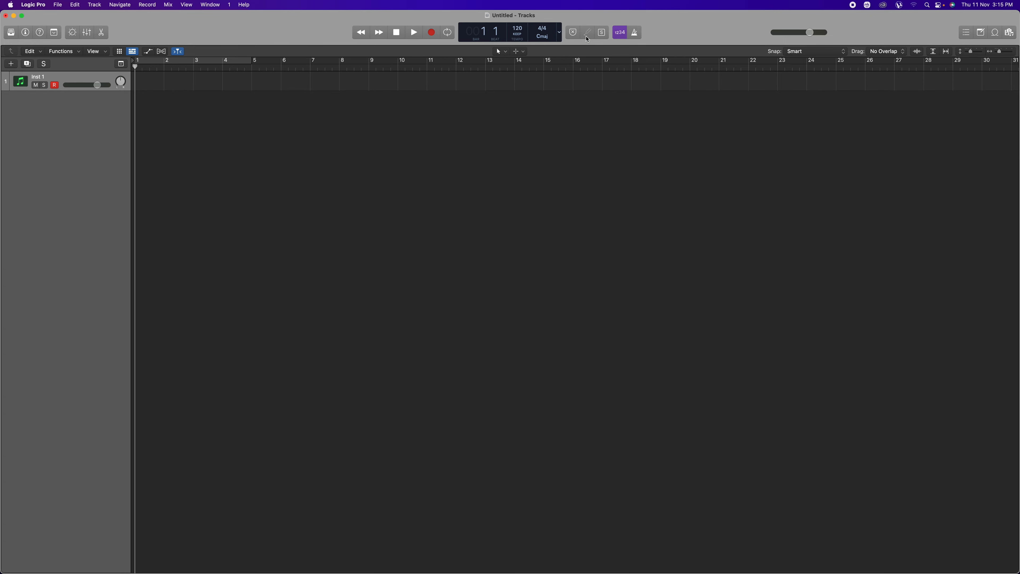
pyautogui.click(635, 34)
pyautogui.click(635, 34)
# Solo the Inst 1 track and try out notes on it with the Musical Typing keyboard
pyautogui.click(204, 5)
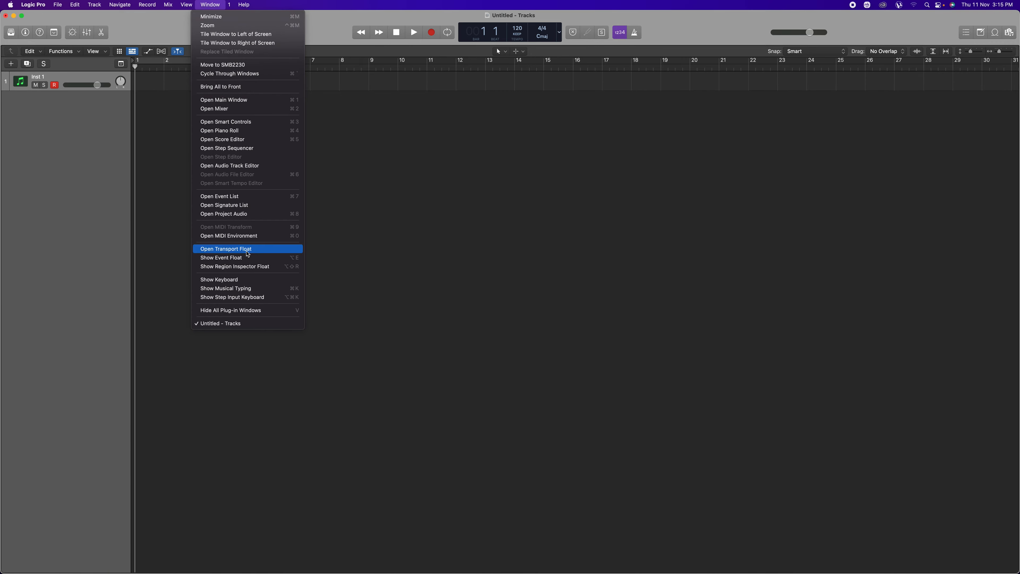
pyautogui.click(259, 289)
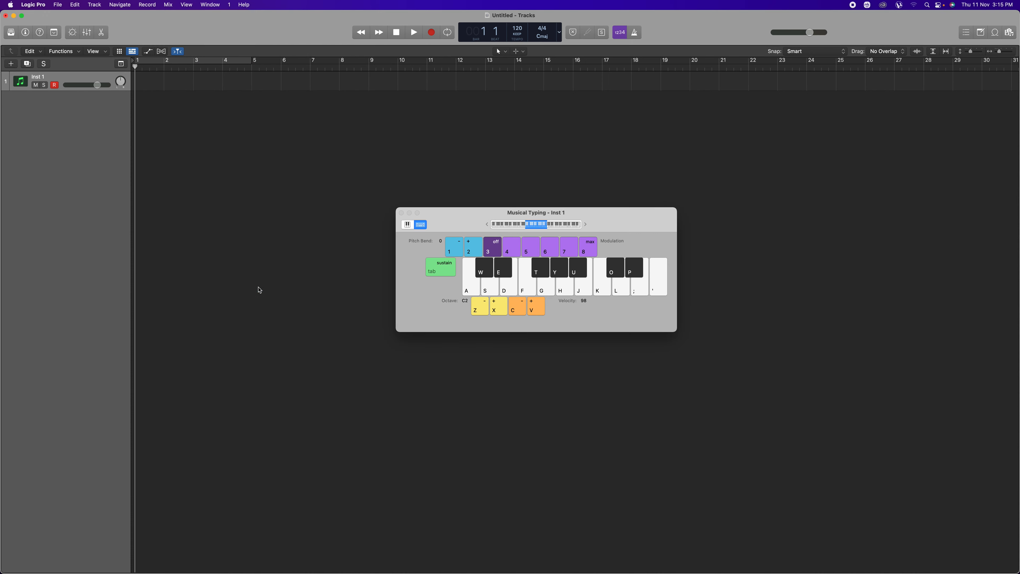
pyautogui.click(474, 288)
pyautogui.click(44, 85)
pyautogui.click(472, 287)
pyautogui.click(472, 287)
pyautogui.click(471, 287)
pyautogui.click(489, 289)
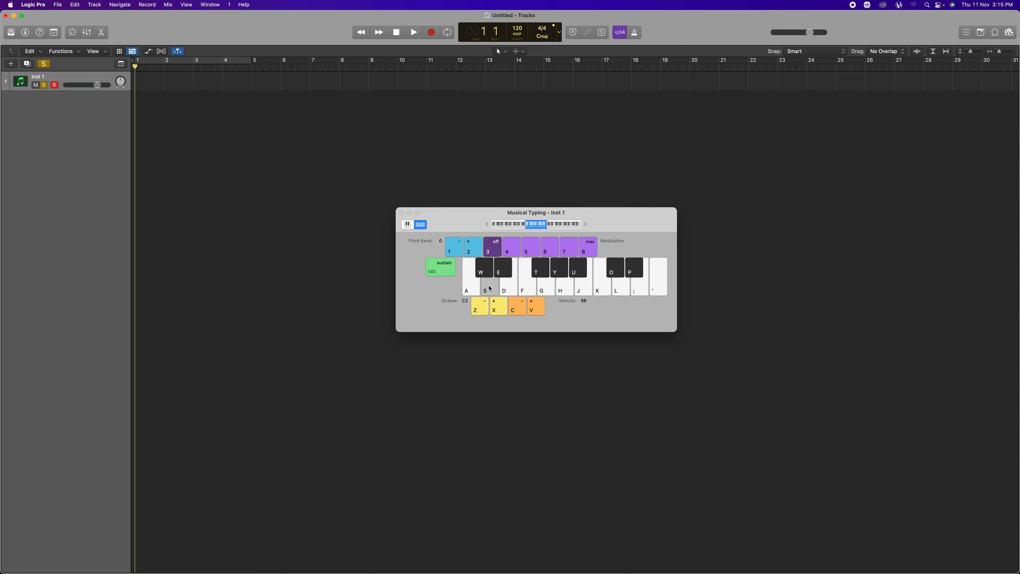
pyautogui.click(508, 288)
pyautogui.click(401, 214)
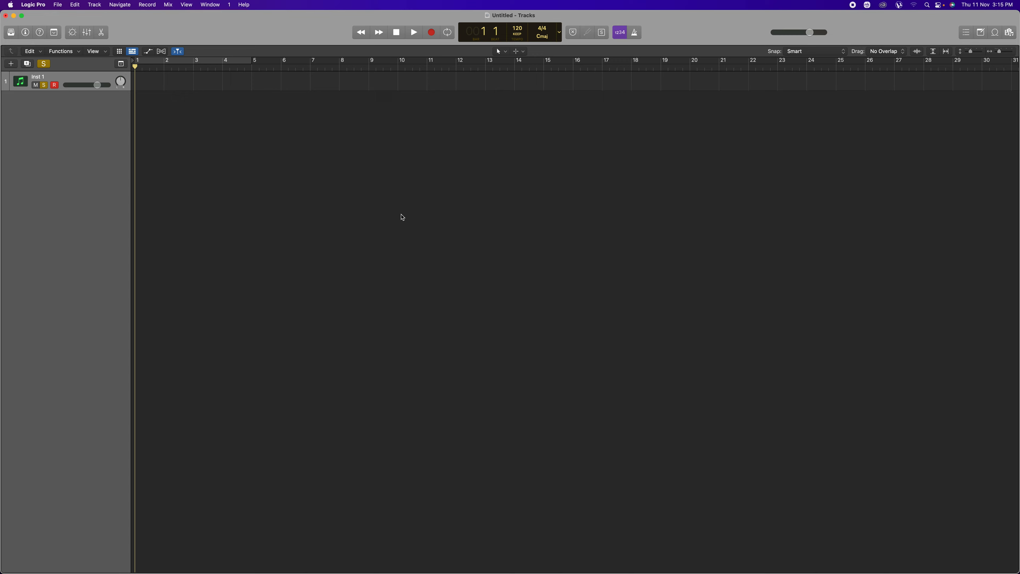
pyautogui.press('super+k')
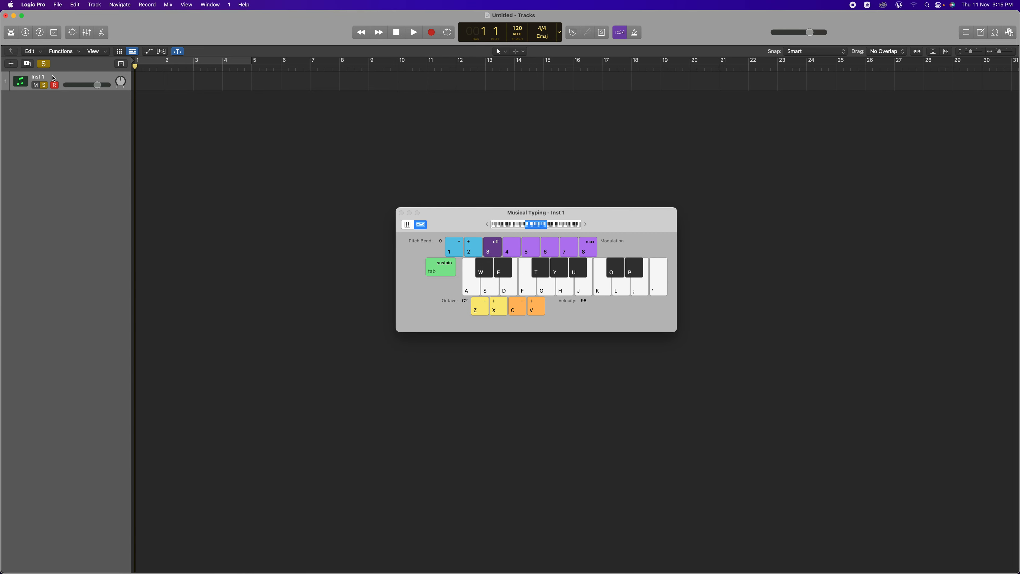
pyautogui.click(401, 213)
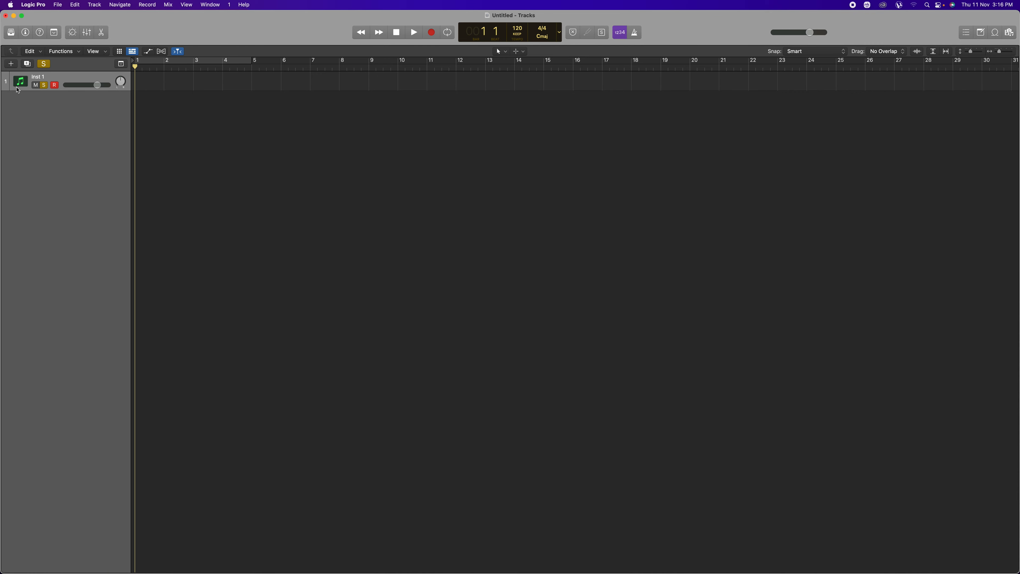
# Show the library and load the Fingerstyle Bass patch from the Bass category onto the track
pyautogui.click(11, 33)
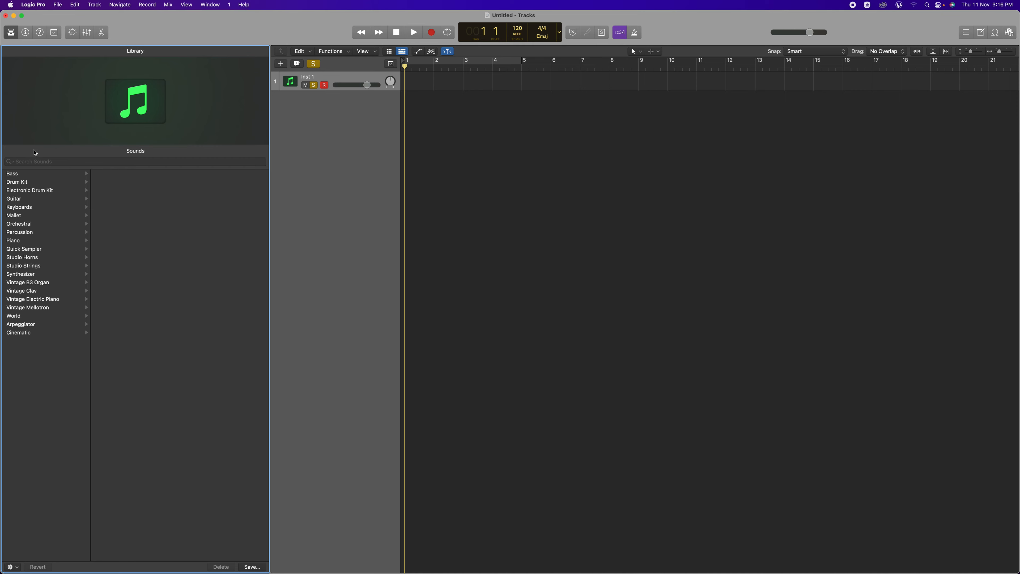
pyautogui.click(21, 176)
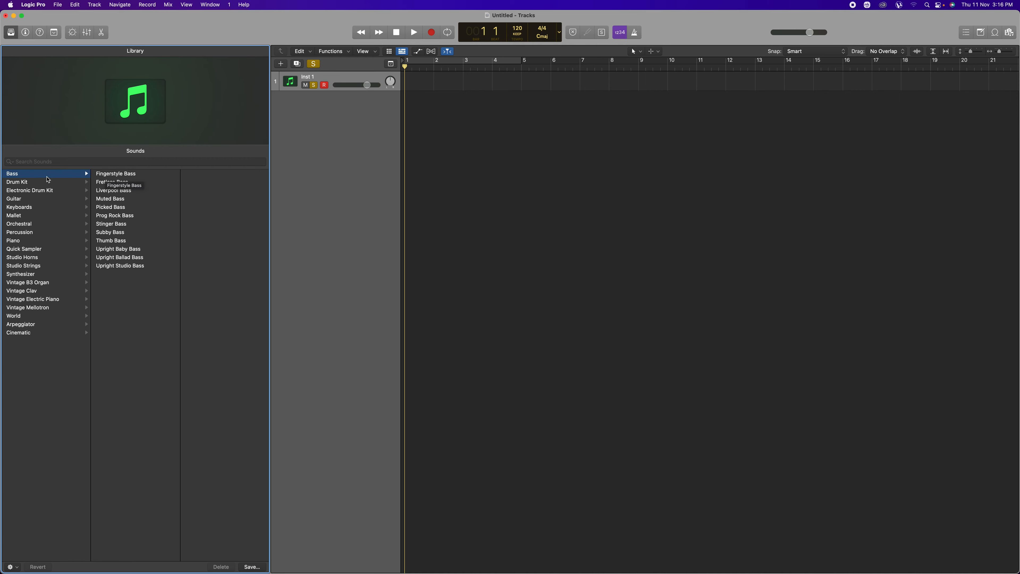
pyautogui.click(121, 178)
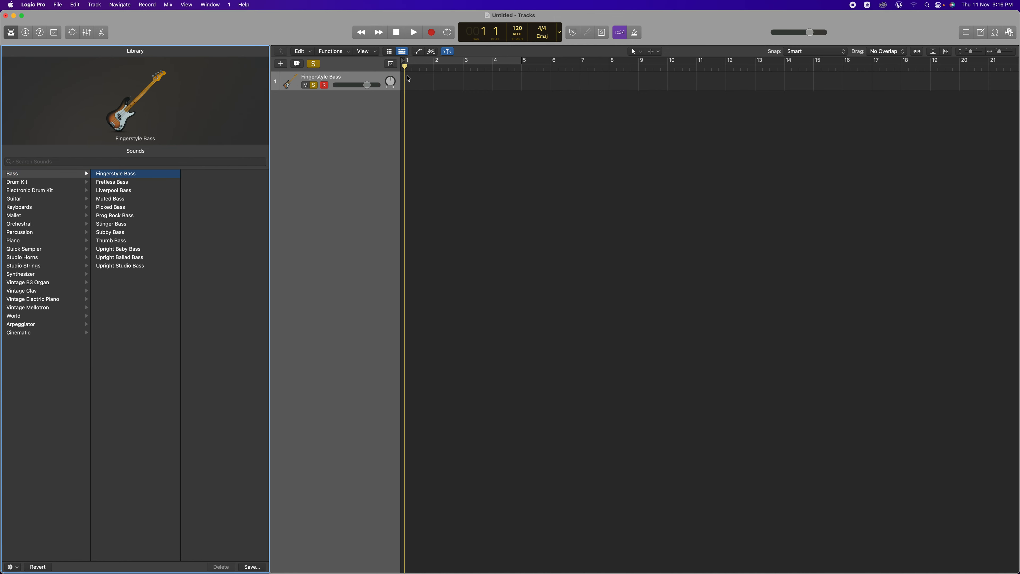
pyautogui.moveTo(404, 68)
pyautogui.mouseDown()
pyautogui.moveTo(449, 68)
pyautogui.moveTo(404, 67)
pyautogui.mouseUp()
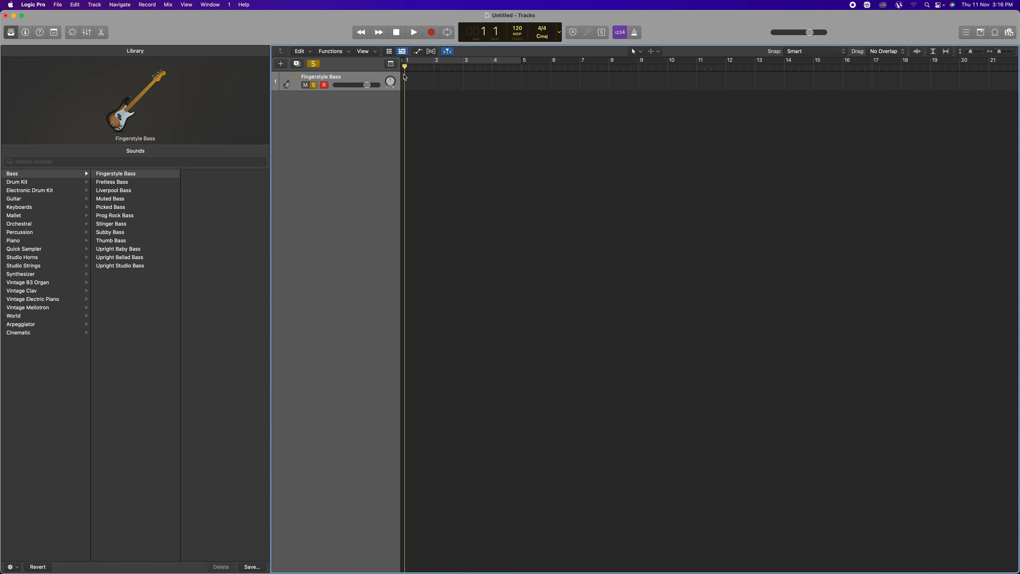
# Open Musical Typing and play several test notes with the Fingerstyle Bass sound
pyautogui.press('super+k')
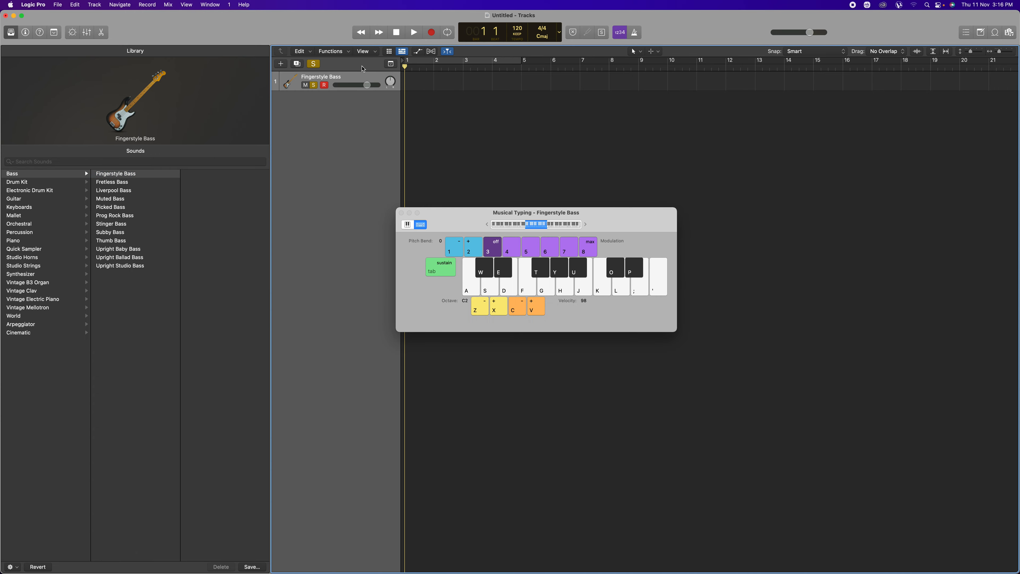
pyautogui.click(522, 283)
pyautogui.click(523, 283)
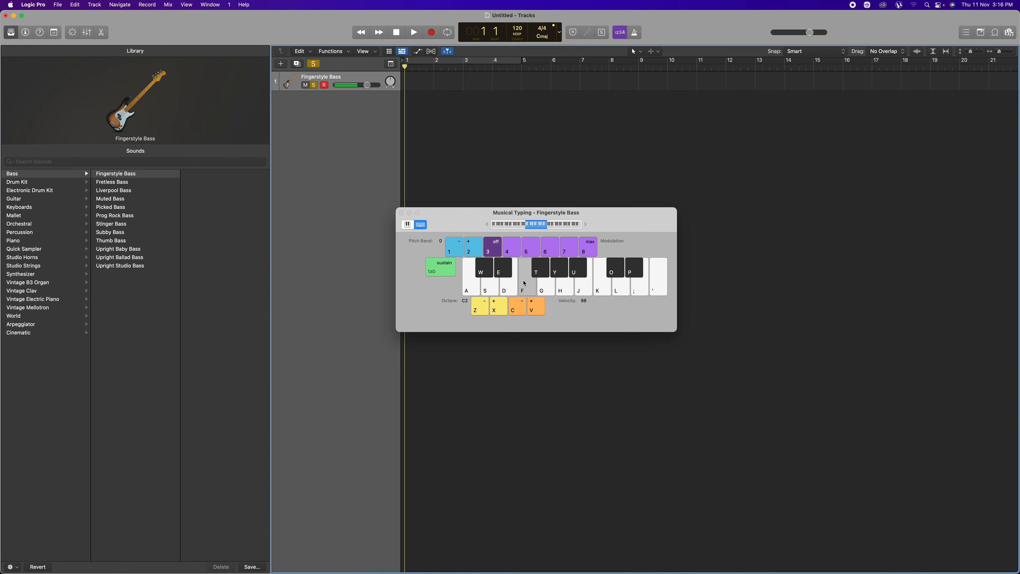
pyautogui.click(525, 283)
pyautogui.click(524, 283)
pyautogui.click(523, 283)
pyautogui.click(485, 286)
pyautogui.click(540, 286)
pyautogui.click(577, 287)
pyautogui.click(583, 288)
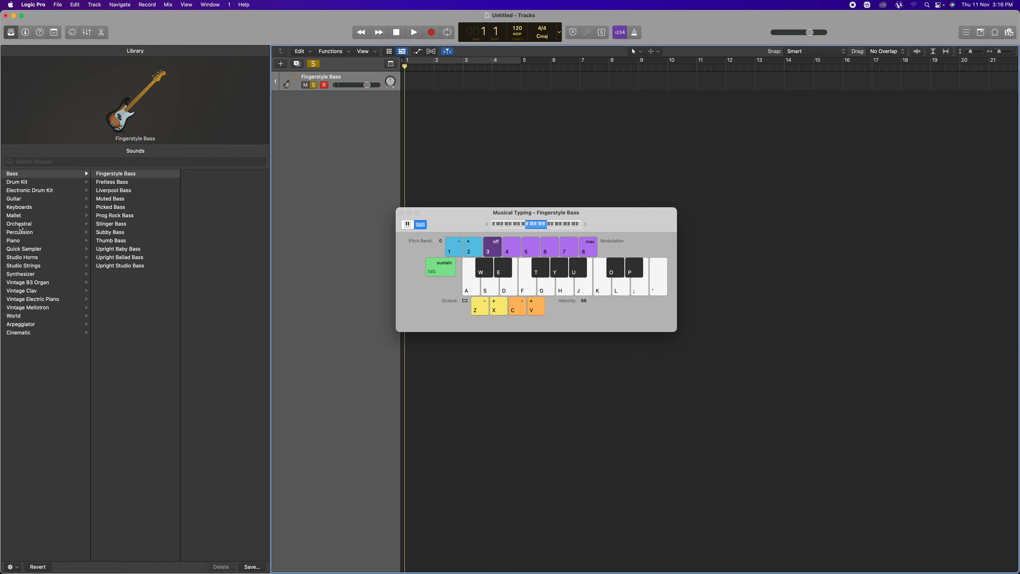
# Load the 80s Bitrate Synth patch from the Keyboards category and audition a few notes
pyautogui.click(20, 207)
pyautogui.click(115, 178)
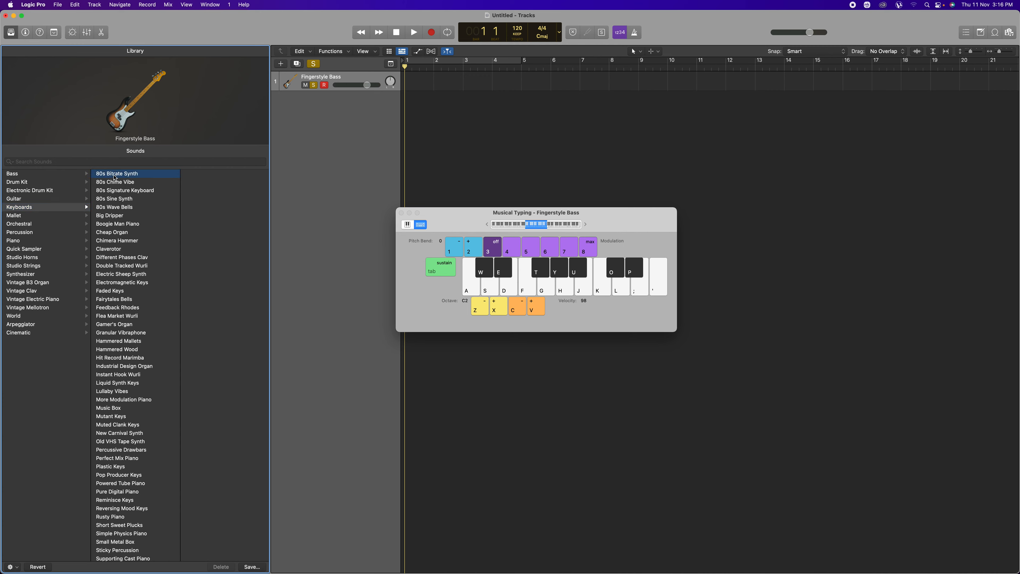
pyautogui.click(528, 290)
pyautogui.click(565, 290)
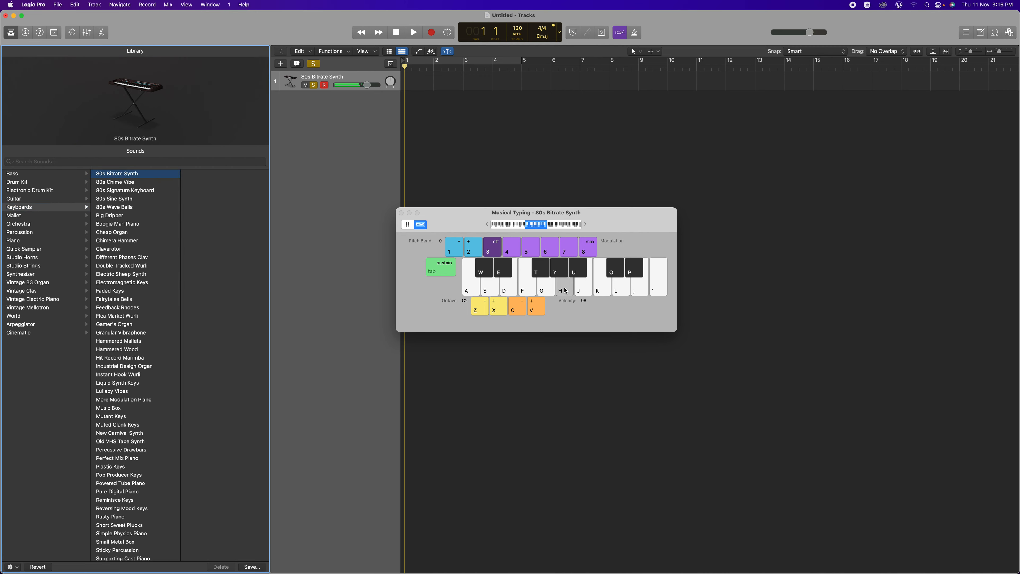
pyautogui.click(563, 290)
# Record a melody of about four bars on the 80s Bitrate Synth track using the Musical Typing keys
pyautogui.press('r')
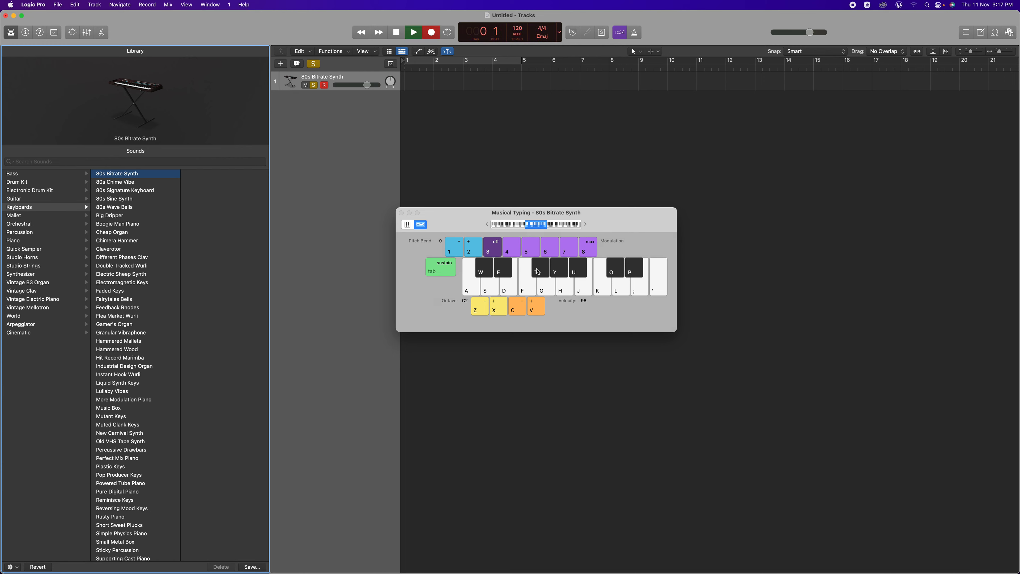
pyautogui.click(569, 291)
pyautogui.click(570, 291)
pyautogui.click(569, 291)
pyautogui.click(548, 290)
pyautogui.click(564, 290)
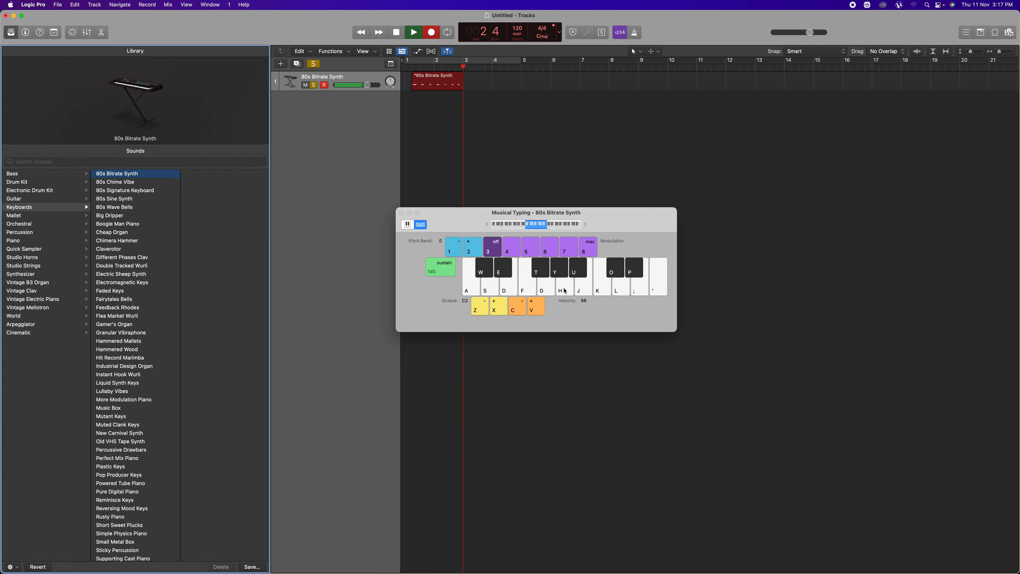
pyautogui.click(552, 290)
pyautogui.click(558, 289)
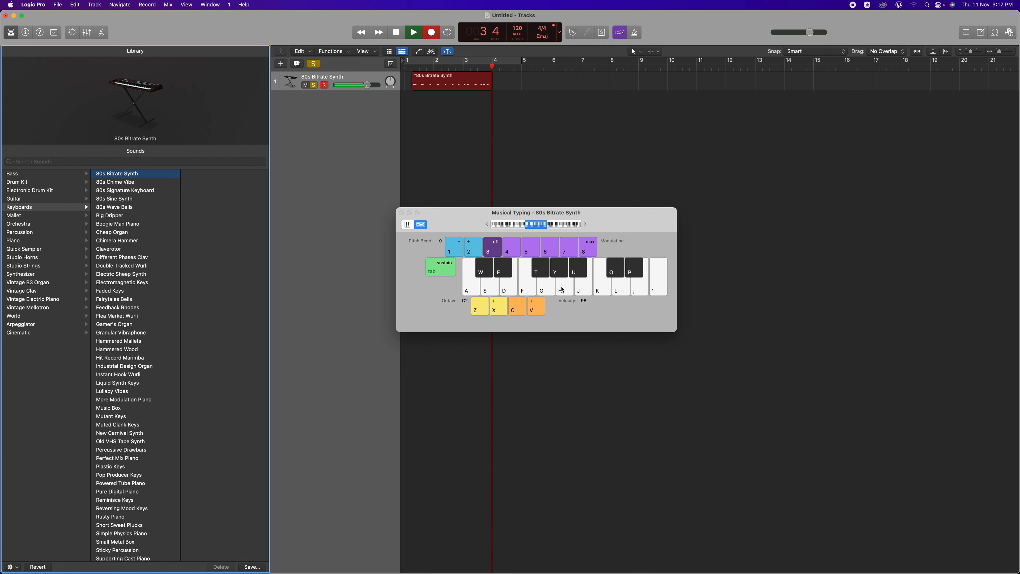
pyautogui.click(559, 289)
pyautogui.click(545, 289)
pyautogui.press('space')
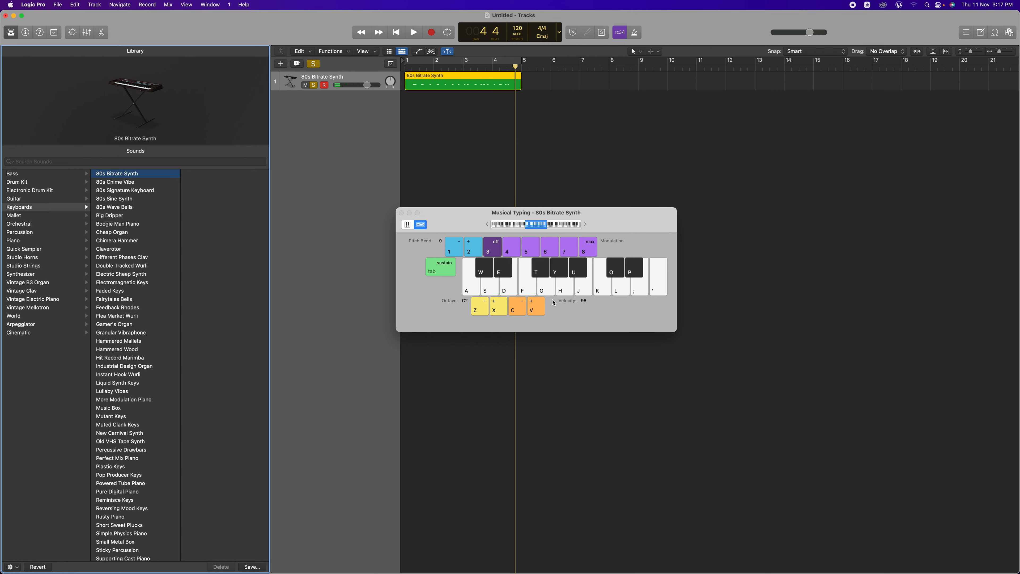
# Close Musical Typing and play the recorded synth region back from the start of the timeline
pyautogui.click(401, 213)
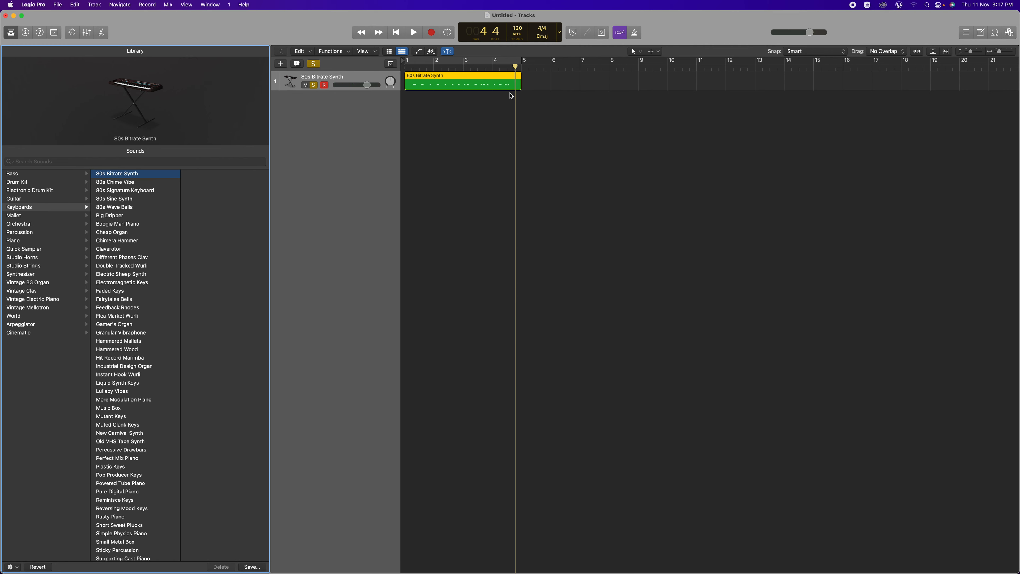
pyautogui.moveTo(510, 67); pyautogui.dragTo(408, 67)
pyautogui.press('space')
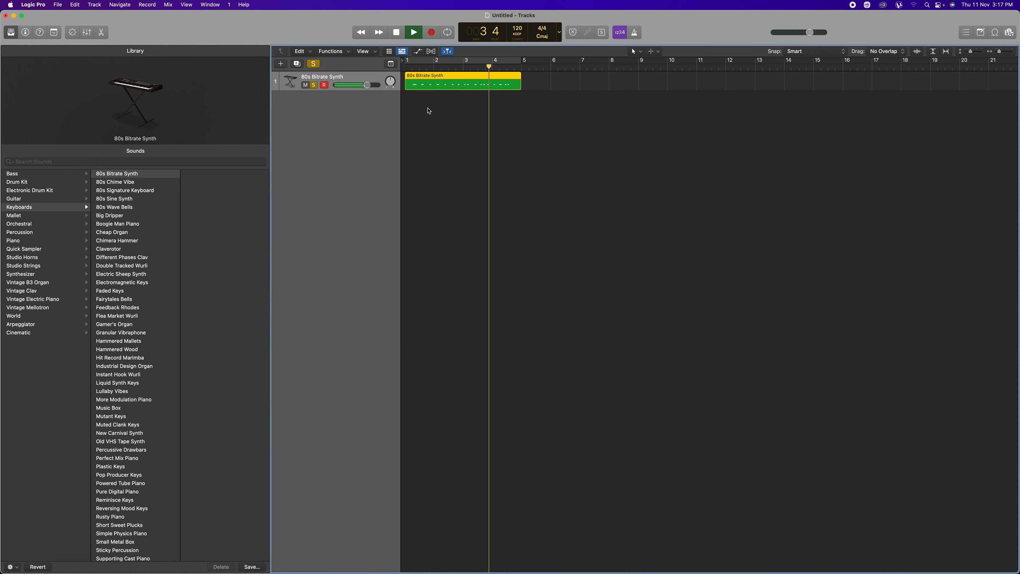
# Stop playback, remove the recorded synth region and return the playhead to the start of the timeline
pyautogui.press('space')
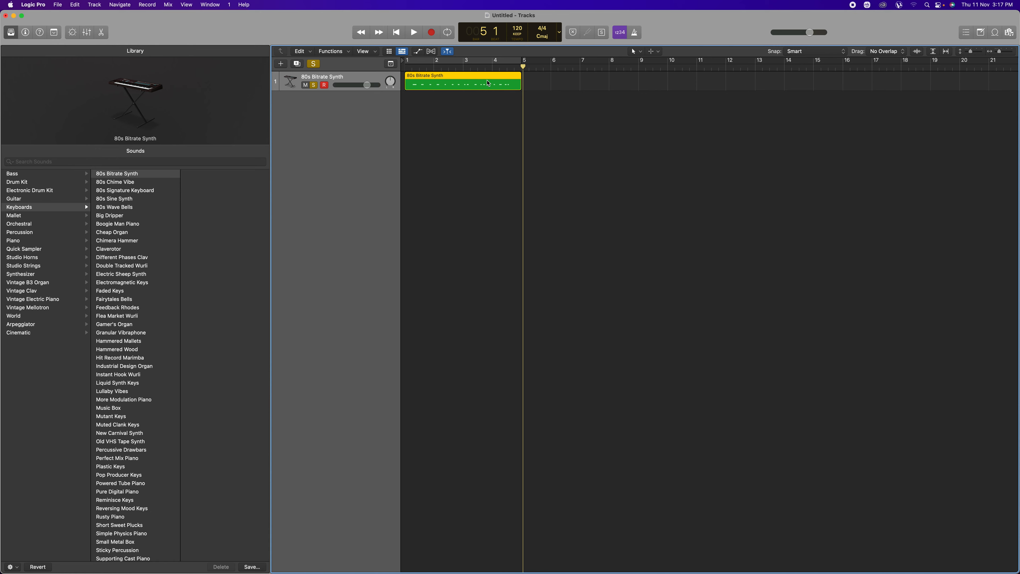
pyautogui.press('Delete')
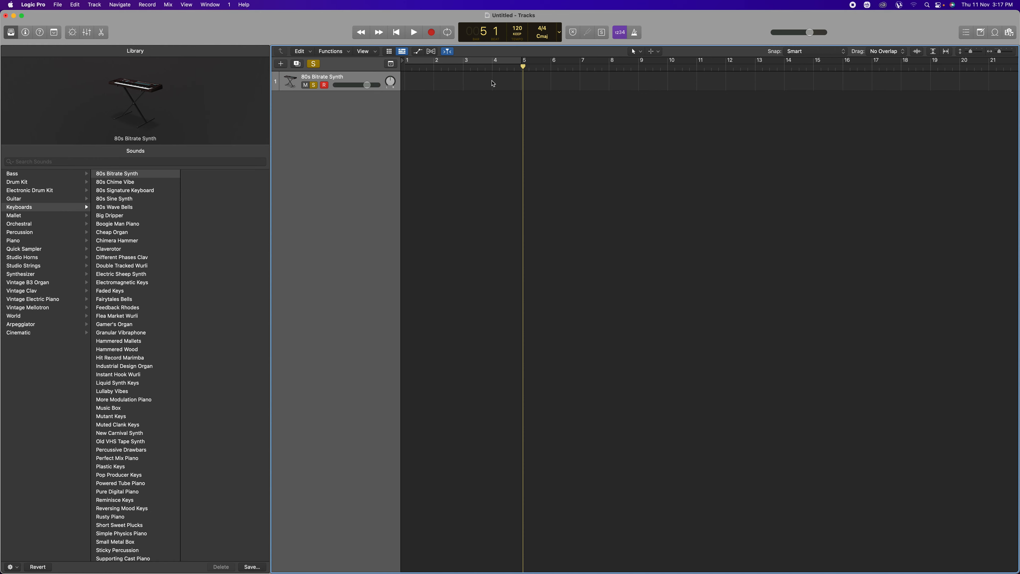
pyautogui.press('Return')
pyautogui.moveTo(406, 75); pyautogui.dragTo(392, 74)
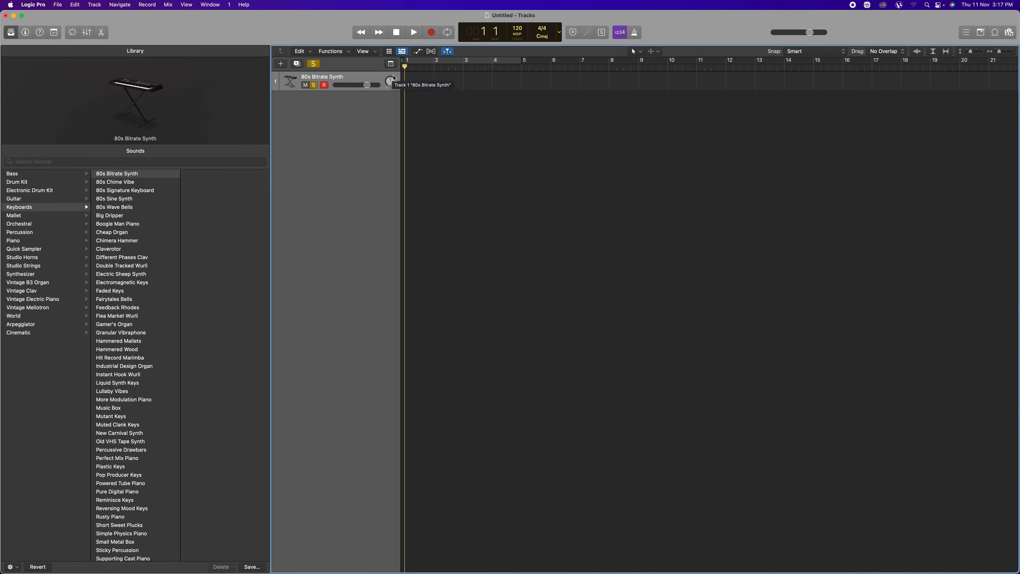
# Reopen Musical Typing and record another melody of about four bars on the 80s Bitrate Synth track
pyautogui.press('super+k')
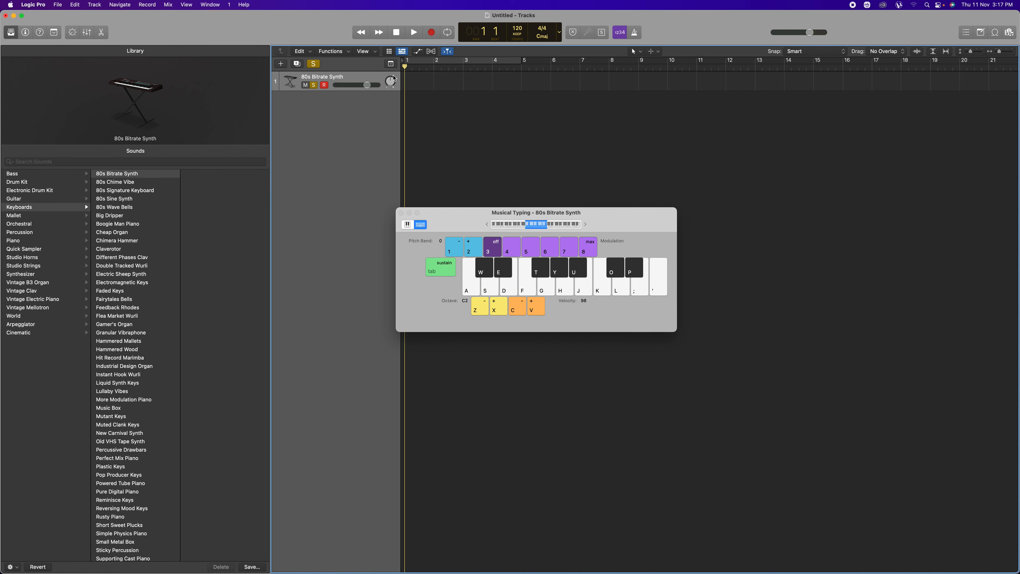
pyautogui.moveTo(482, 217); pyautogui.dragTo(579, 231)
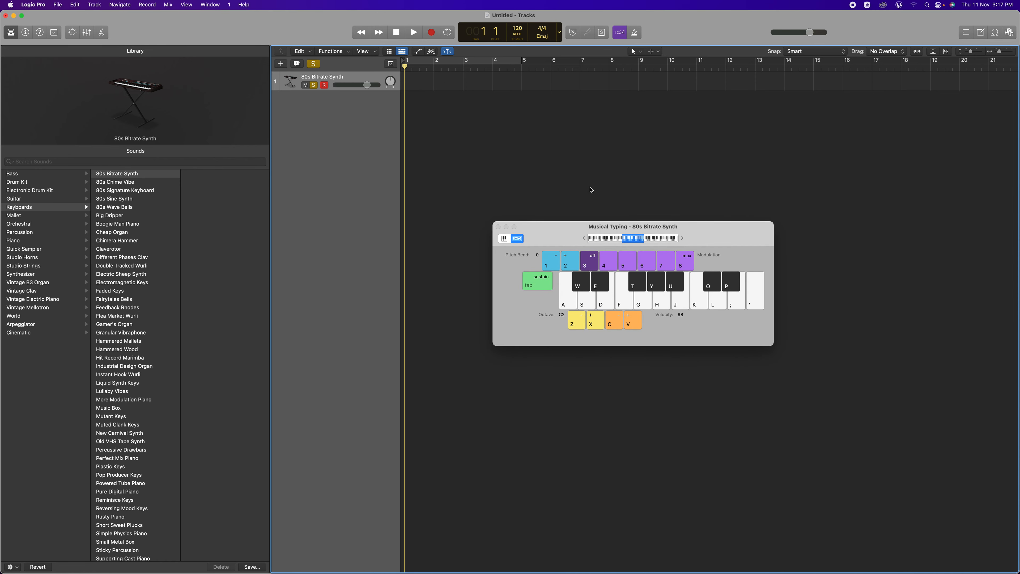
pyautogui.press('r')
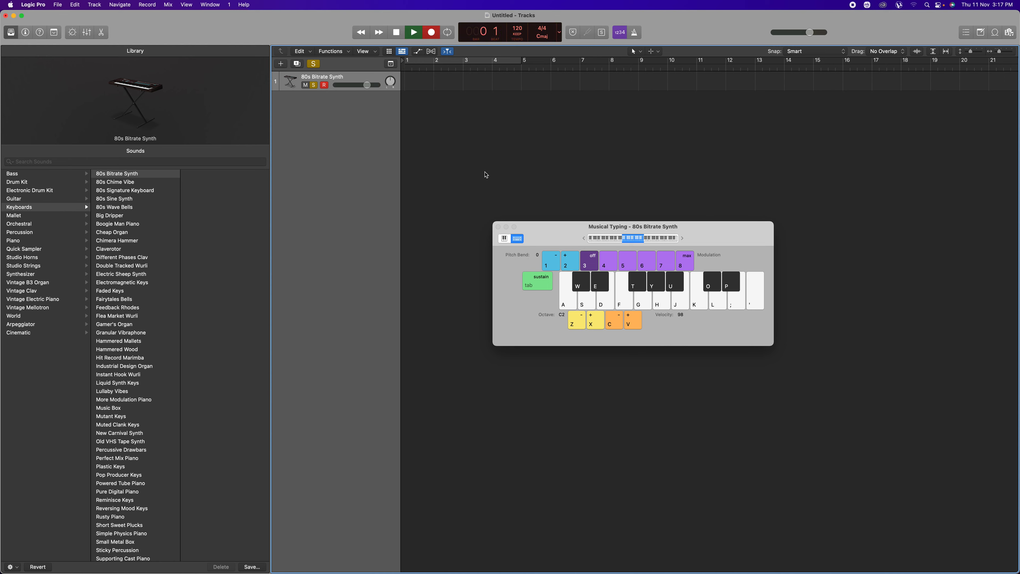
pyautogui.press('g')
pyautogui.press('g')
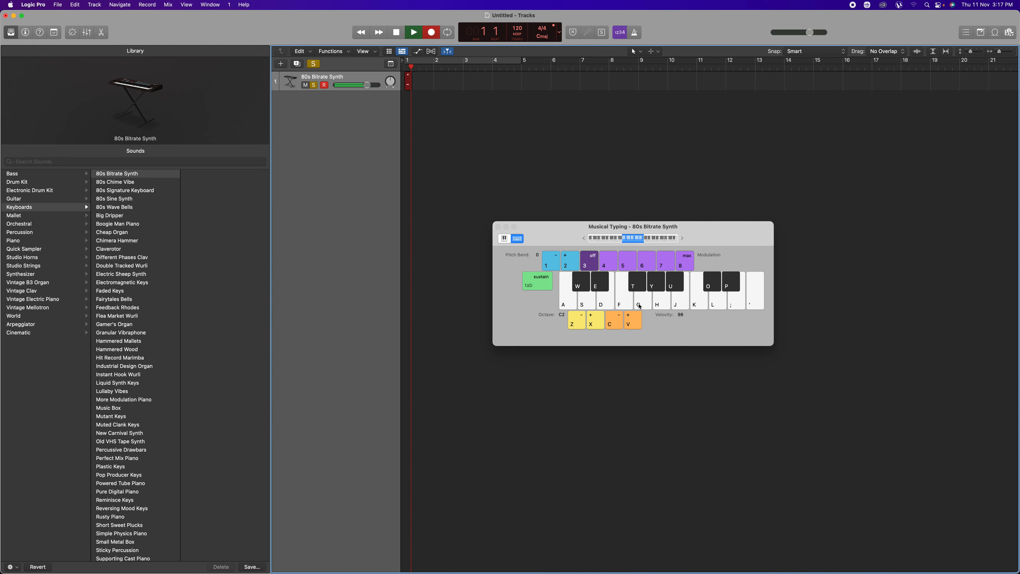
pyautogui.press('h')
pyautogui.click(644, 306)
pyautogui.moveTo(644, 307)
pyautogui.mouseDown()
pyautogui.moveTo(656, 305)
pyautogui.moveTo(640, 305)
pyautogui.mouseUp()
pyautogui.click(641, 306)
pyautogui.click(641, 305)
pyautogui.press('d')
pyautogui.press('d')
pyautogui.press('d')
pyautogui.press('d')
pyautogui.press('d')
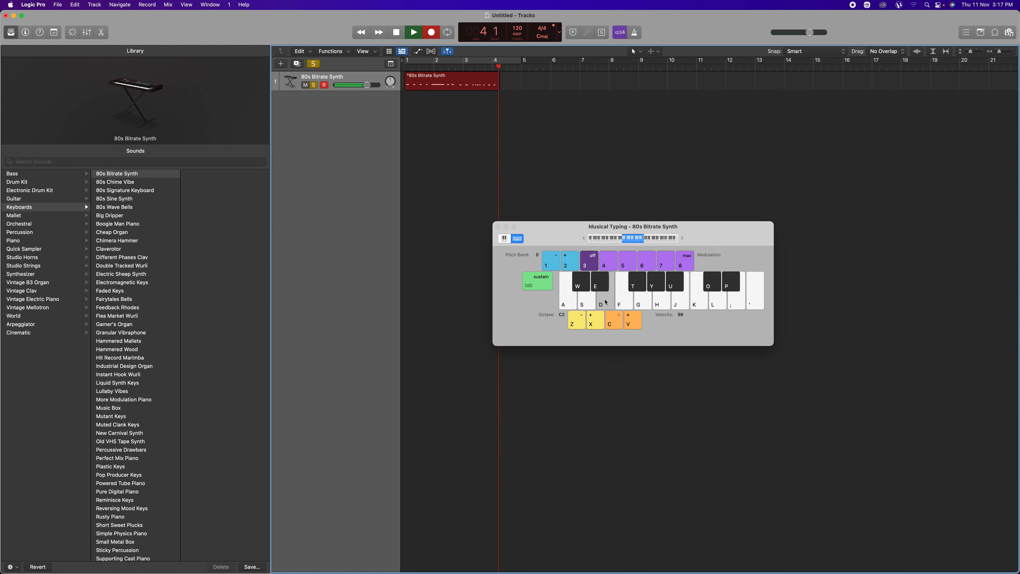
pyautogui.press('space')
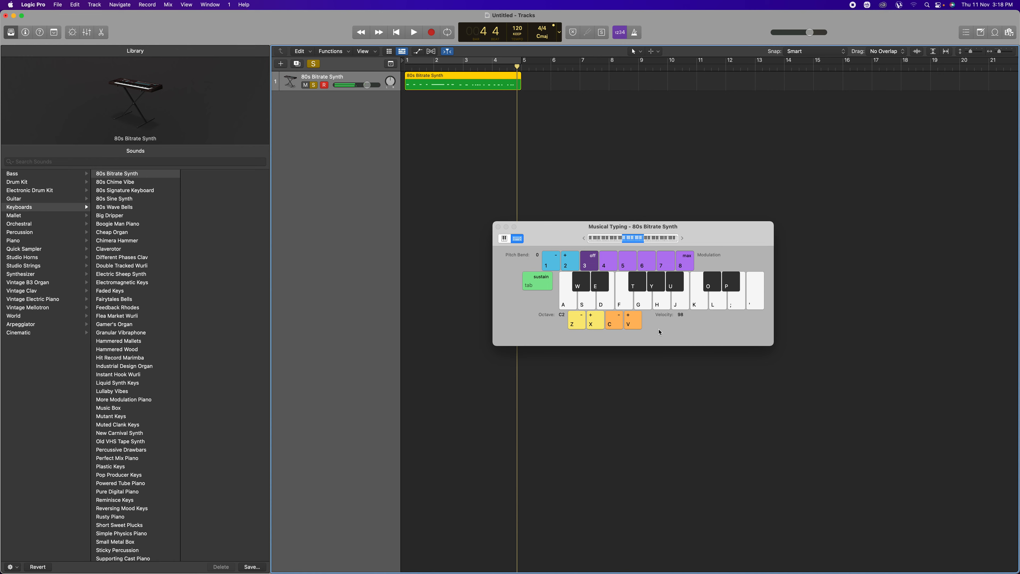
# Close Musical Typing and listen to the second recording from bar 1
pyautogui.click(498, 227)
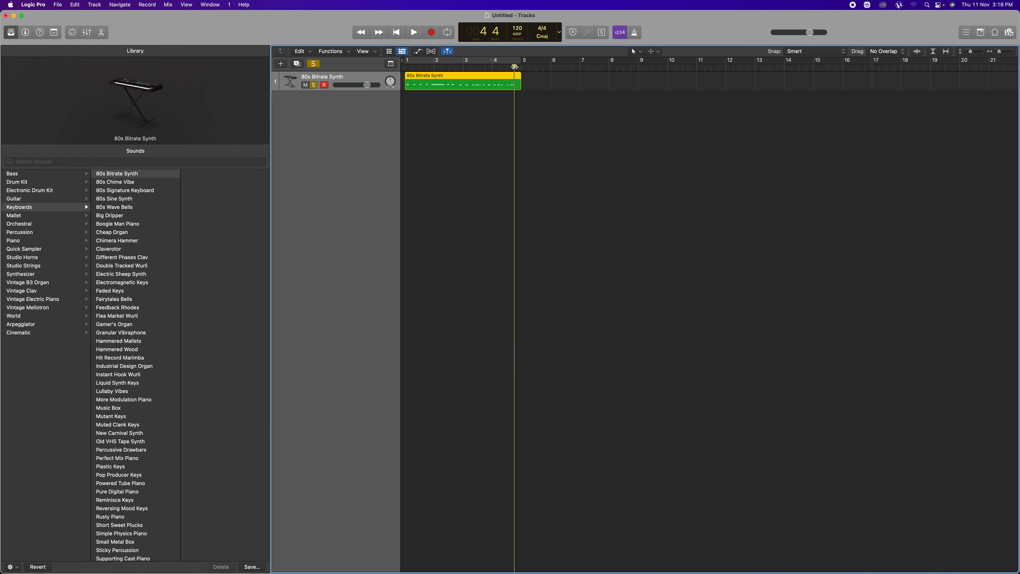
pyautogui.press('Return')
pyautogui.press('space')
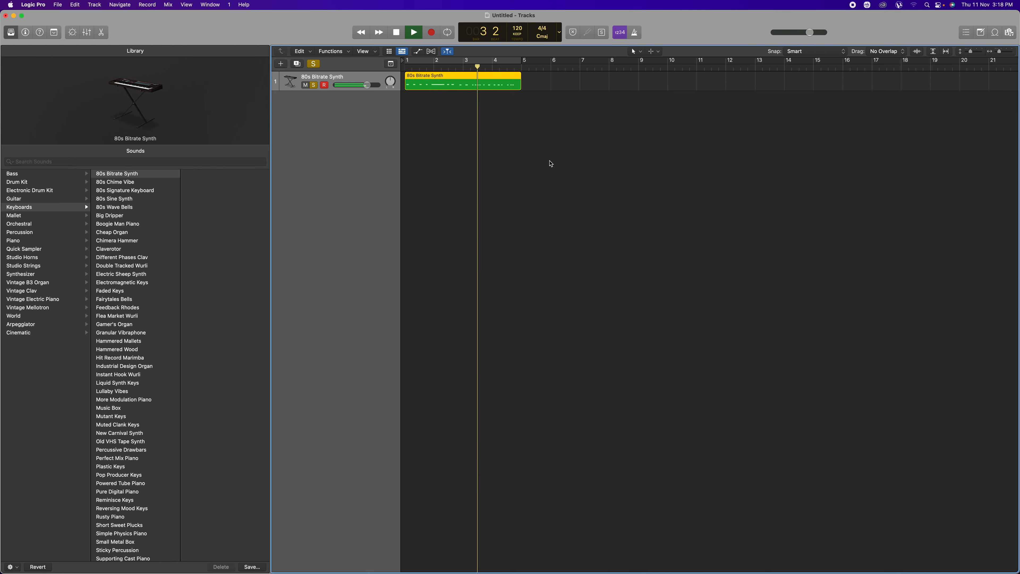
pyautogui.press('space')
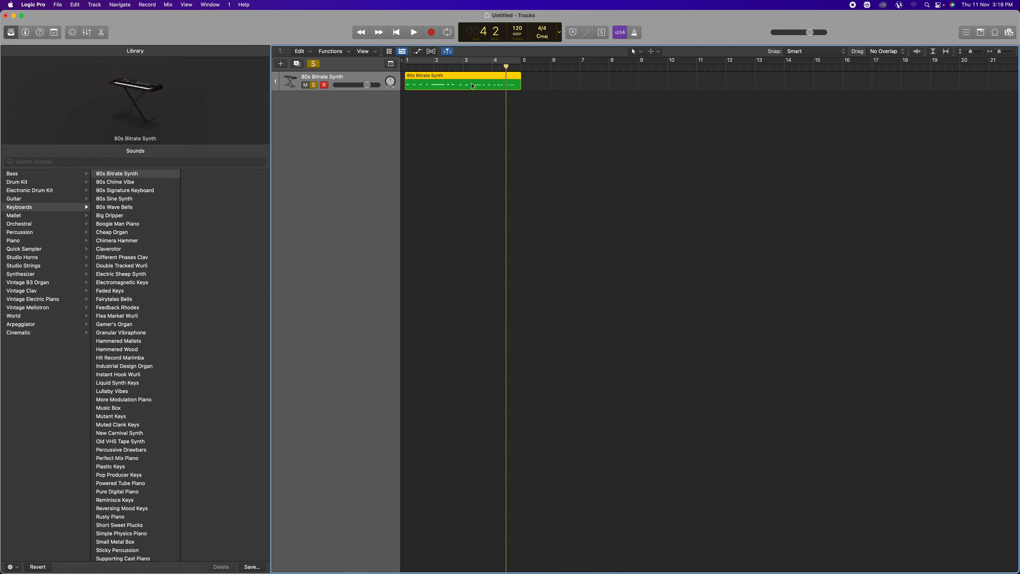
# Delete the second synth recording and move the playhead back to bar 1
pyautogui.press('Delete')
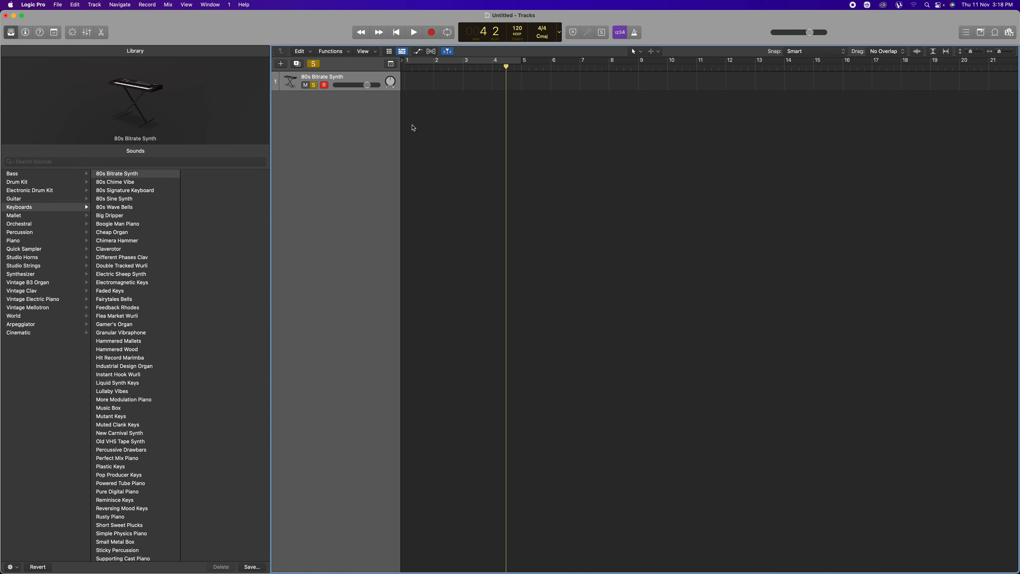
pyautogui.moveTo(510, 66); pyautogui.dragTo(413, 66)
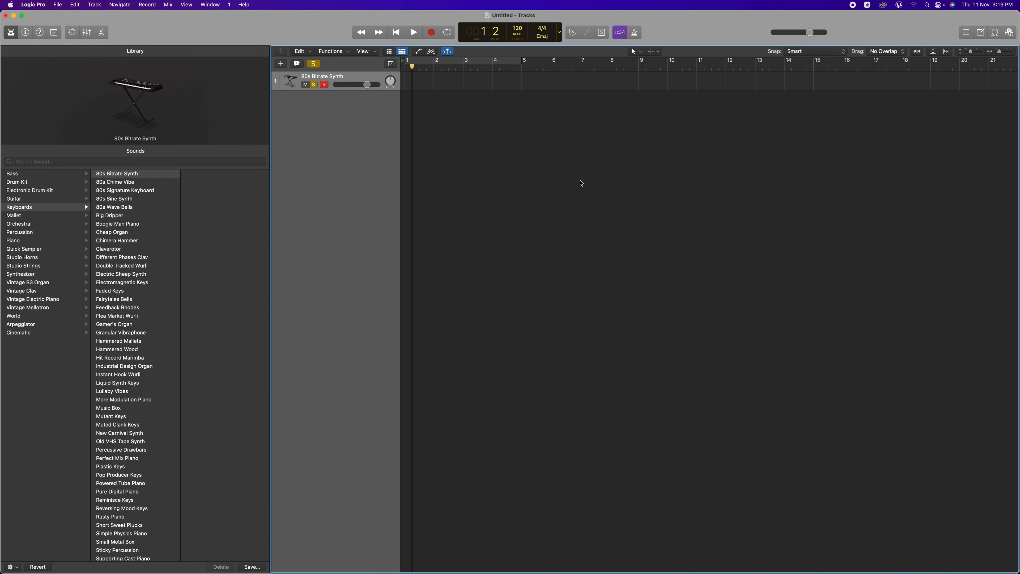
# Turn on Flex in the Tracks area and open the 80s Bitrate Synth track's name for editing
pyautogui.click(431, 52)
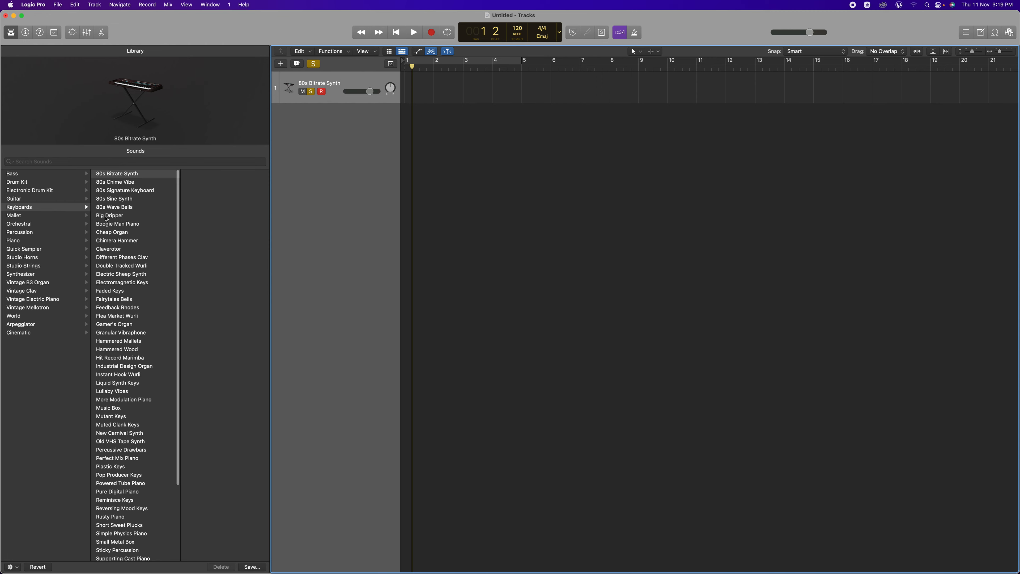
pyautogui.doubleClick(331, 83)
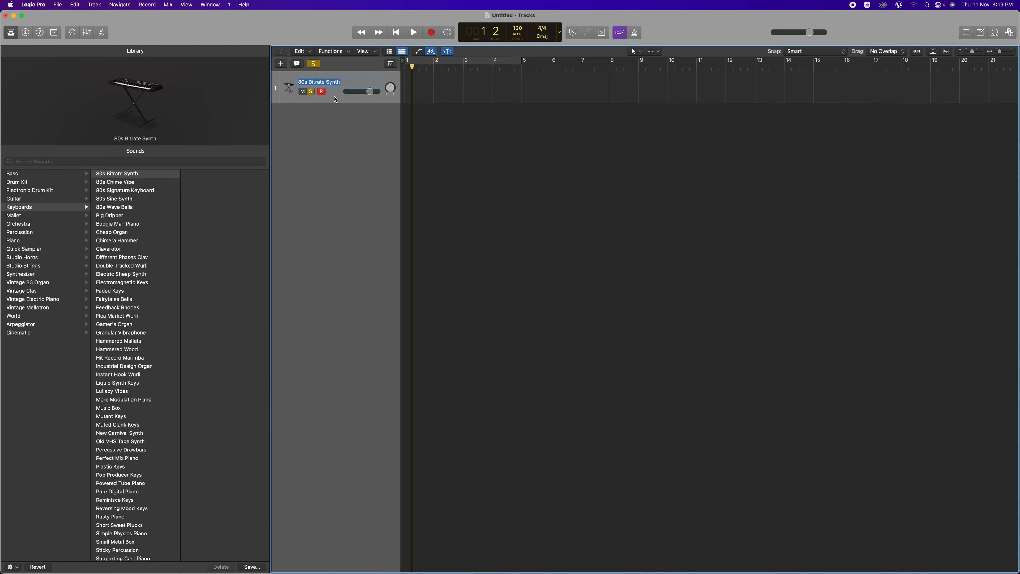
pyautogui.press('Return')
# Record a few Musical Typing notes on the synth track with Cycle on and open the region in the Piano Roll
pyautogui.moveTo(412, 66); pyautogui.dragTo(404, 67)
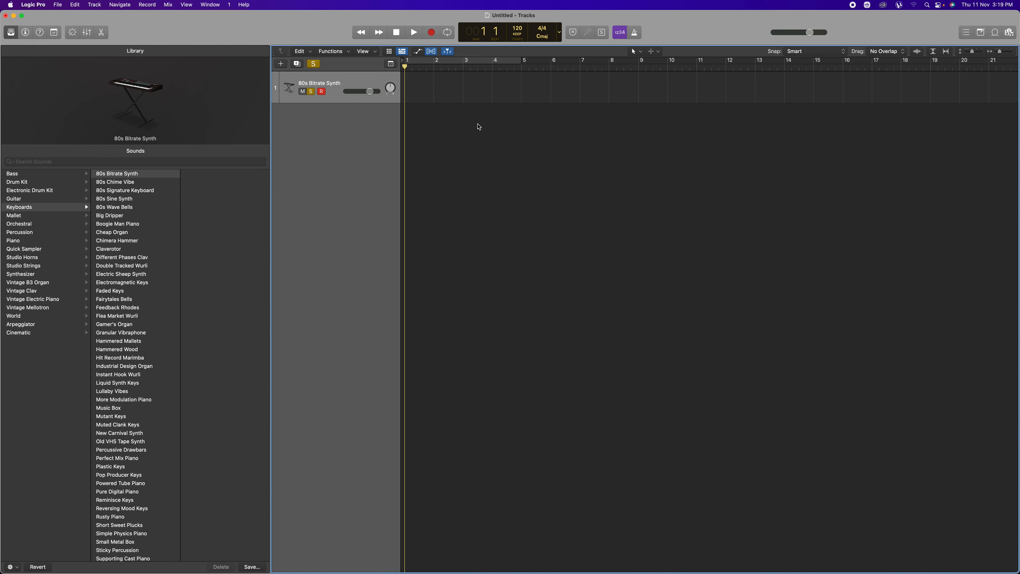
pyautogui.press('r')
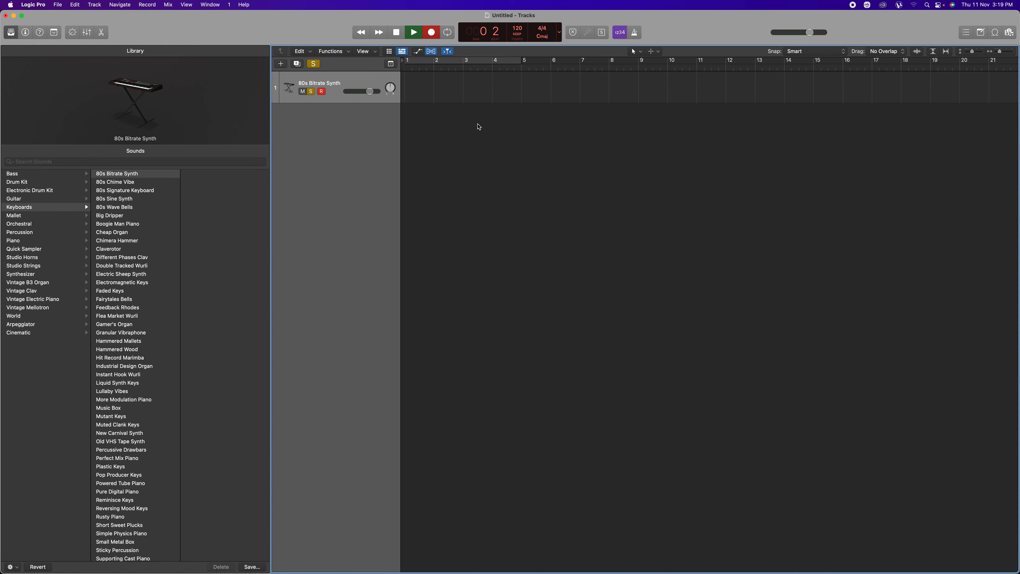
pyautogui.press('c')
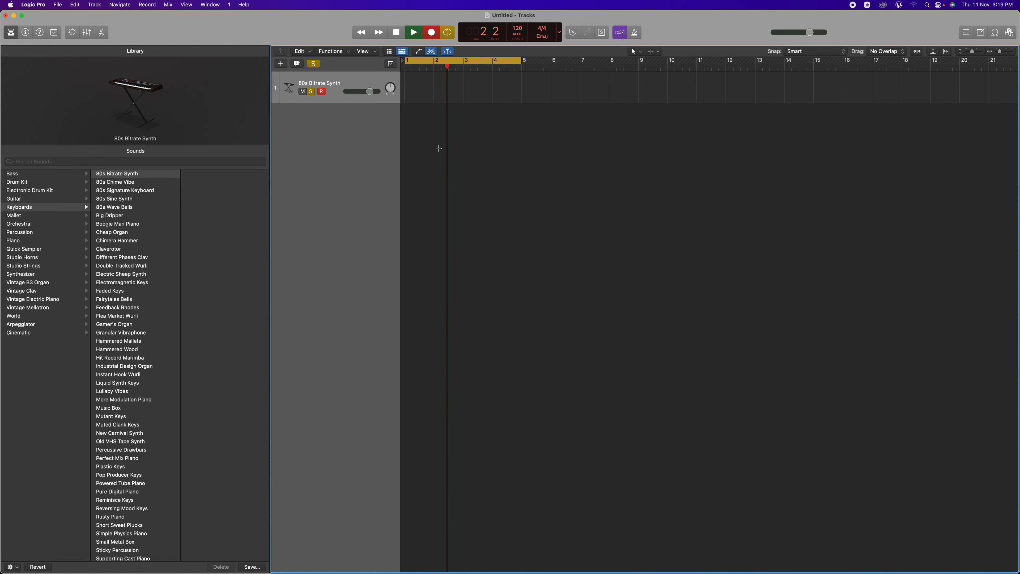
pyautogui.press('super+k')
pyautogui.click(614, 296)
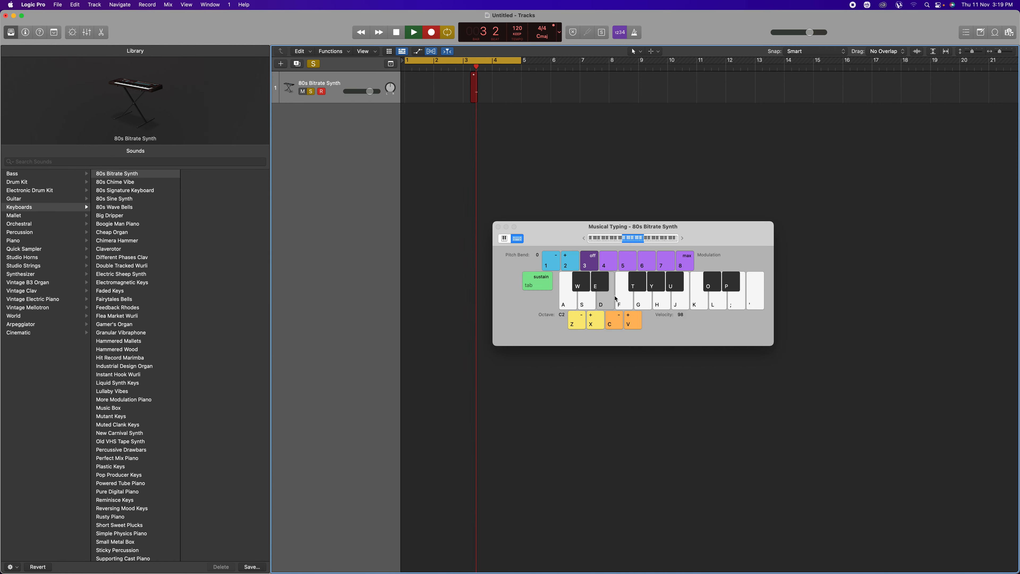
pyautogui.press('space')
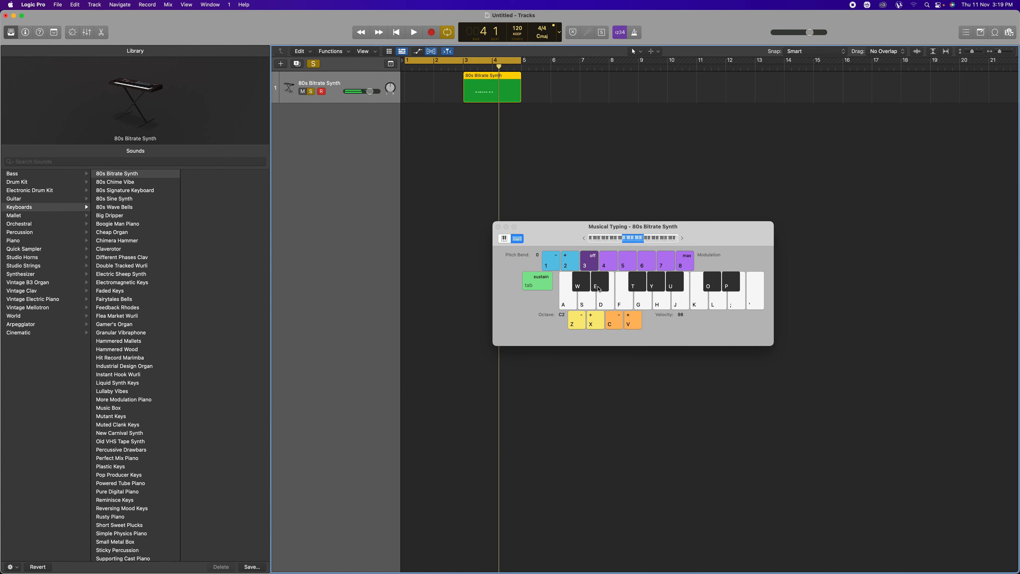
pyautogui.click(498, 227)
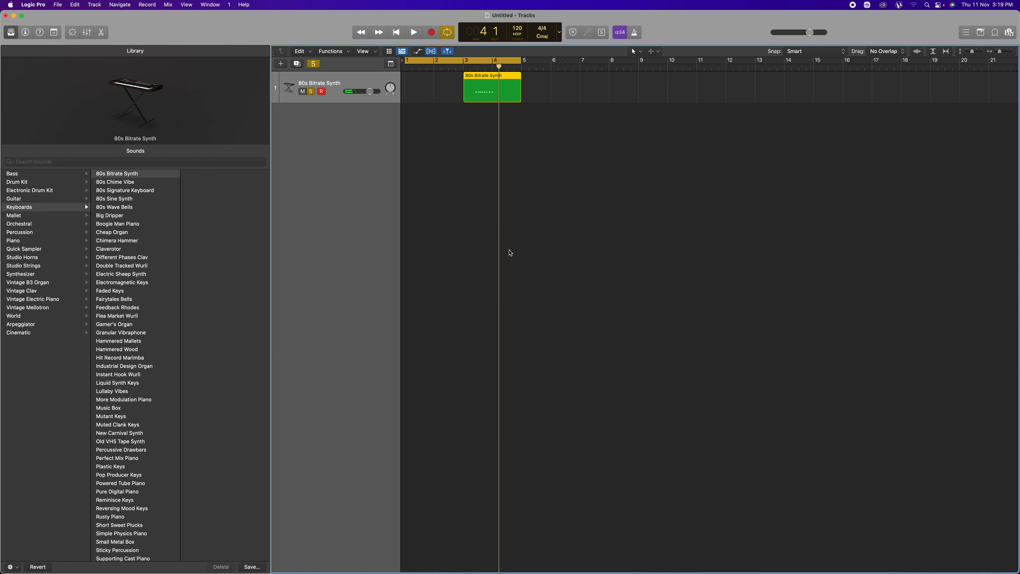
pyautogui.doubleClick(482, 88)
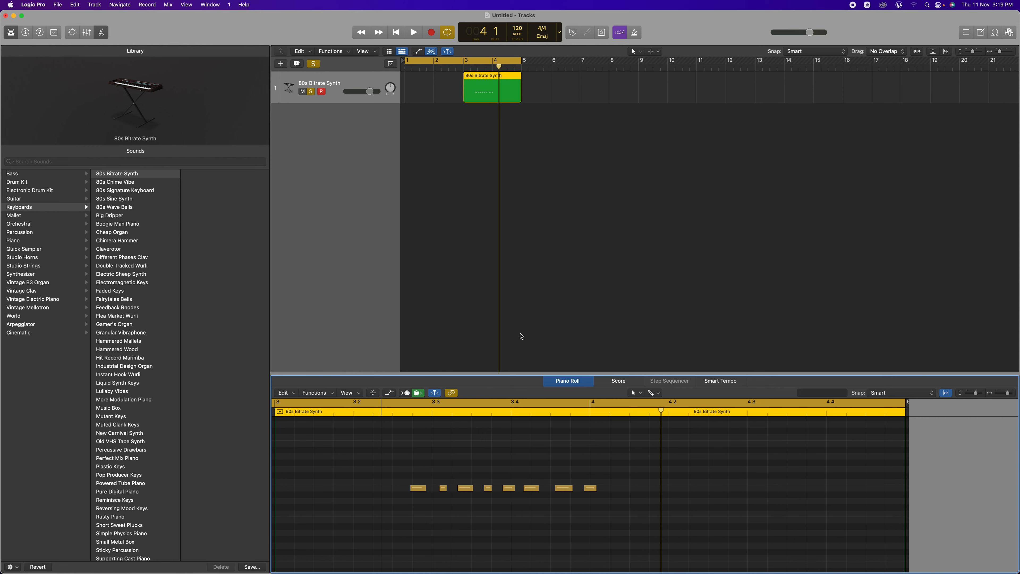
# Delete the short synth region and turn Cycle off
pyautogui.click(481, 85)
pyautogui.press('Delete')
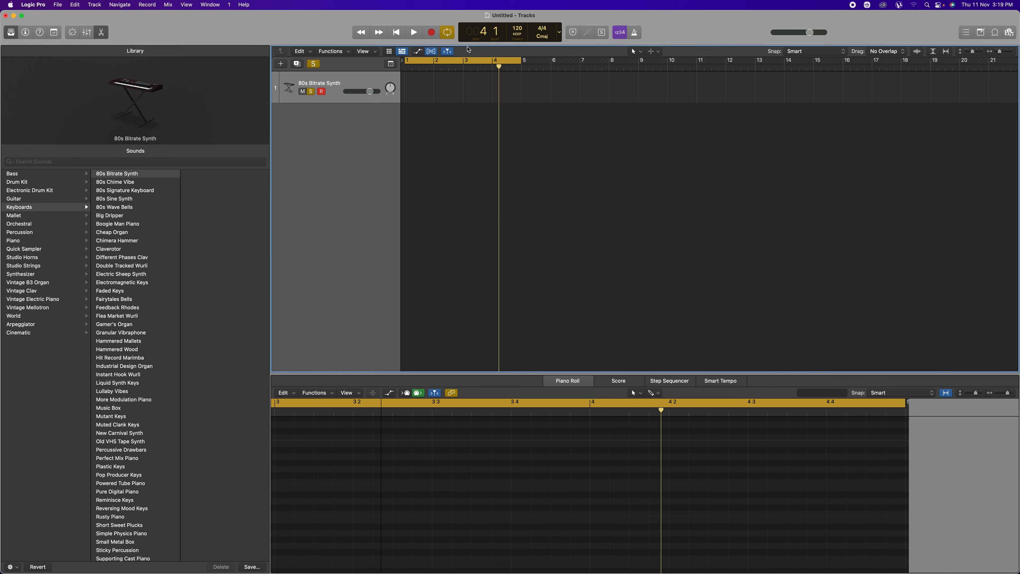
pyautogui.click(457, 58)
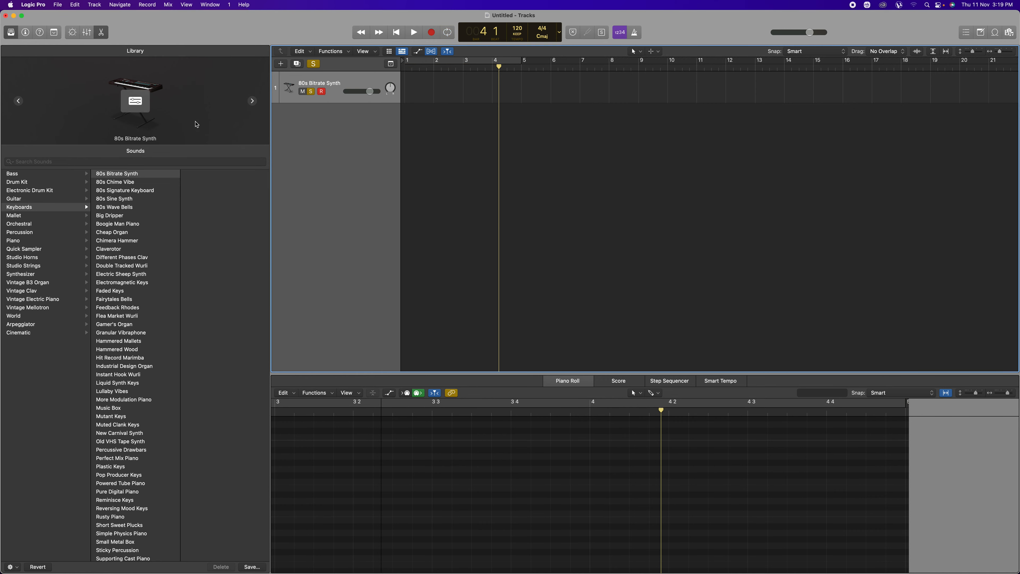
# Show the Inspector to view the 80s Bitrate Synth track's settings and channel strip, and hide it again
pyautogui.click(26, 31)
pyautogui.moveTo(186, 110)
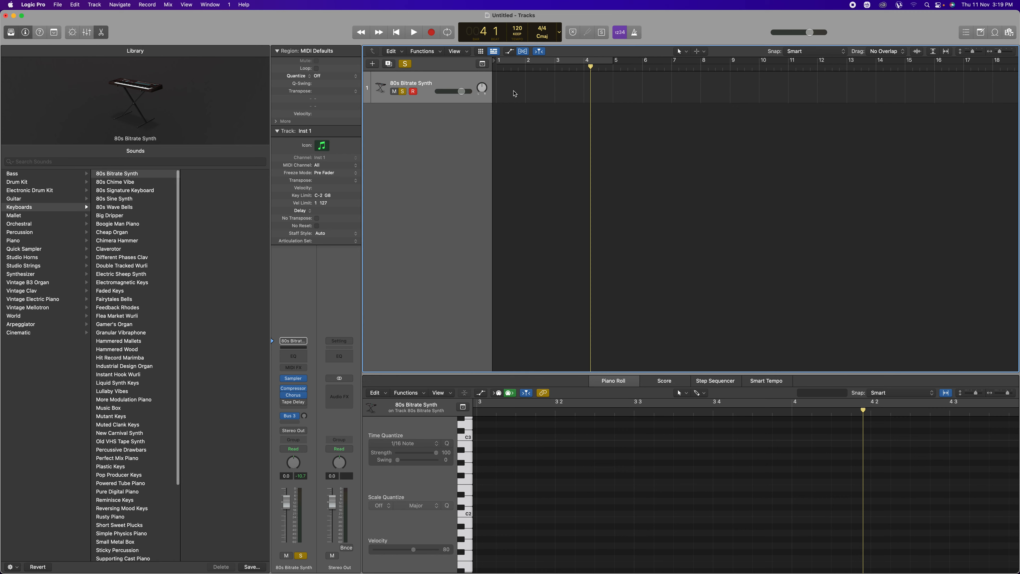
pyautogui.doubleClick(448, 81)
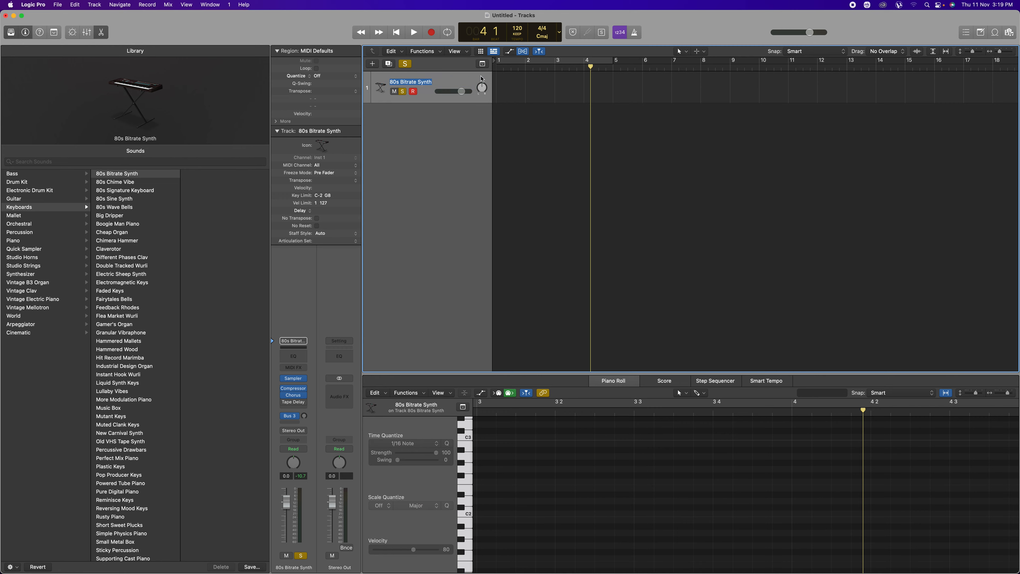
pyautogui.click(25, 32)
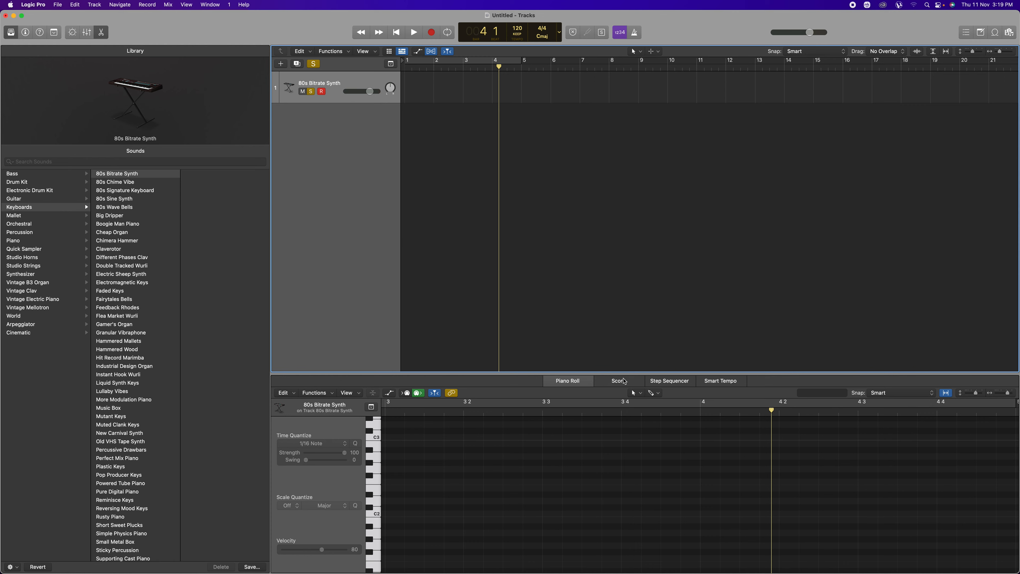
# Enlarge the Piano Roll editor and make the Pencil Tool its active tool
pyautogui.moveTo(538, 374); pyautogui.dragTo(542, 233)
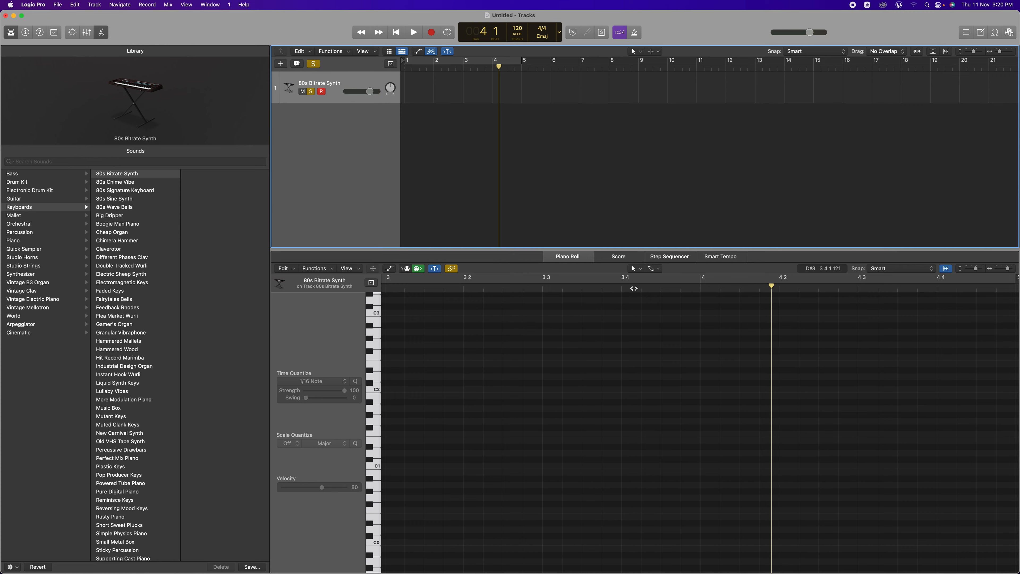
pyautogui.click(641, 270)
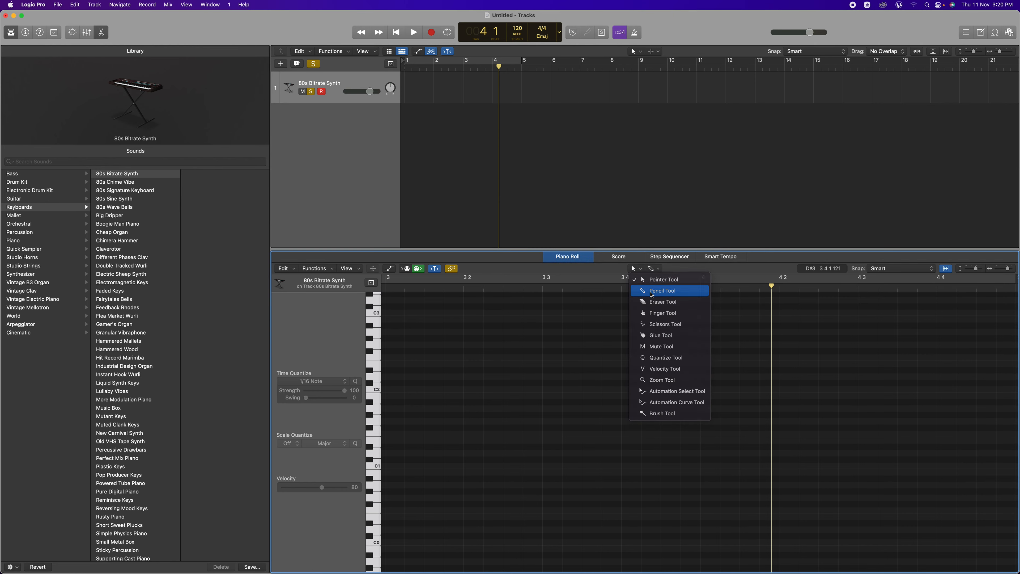
pyautogui.click(651, 294)
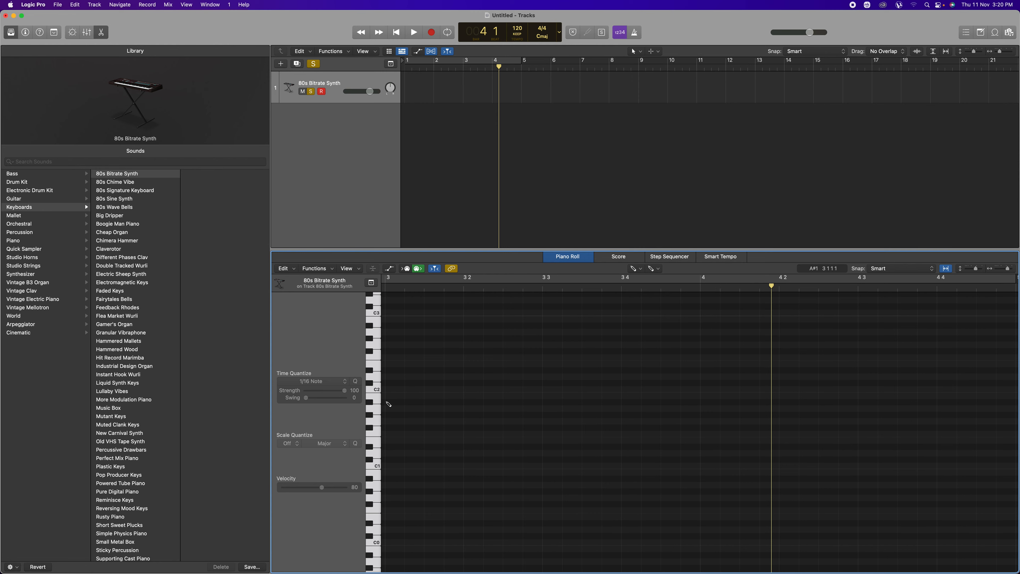
# Audition notes across several octaves on the Piano Roll keyboard, including C3, C2, C1 and C0
pyautogui.click(377, 384)
pyautogui.click(377, 379)
pyautogui.click(377, 369)
pyautogui.hscroll(-1, 682, 422)
pyautogui.click(377, 370)
pyautogui.click(378, 370)
pyautogui.scroll(1, 377, 370)
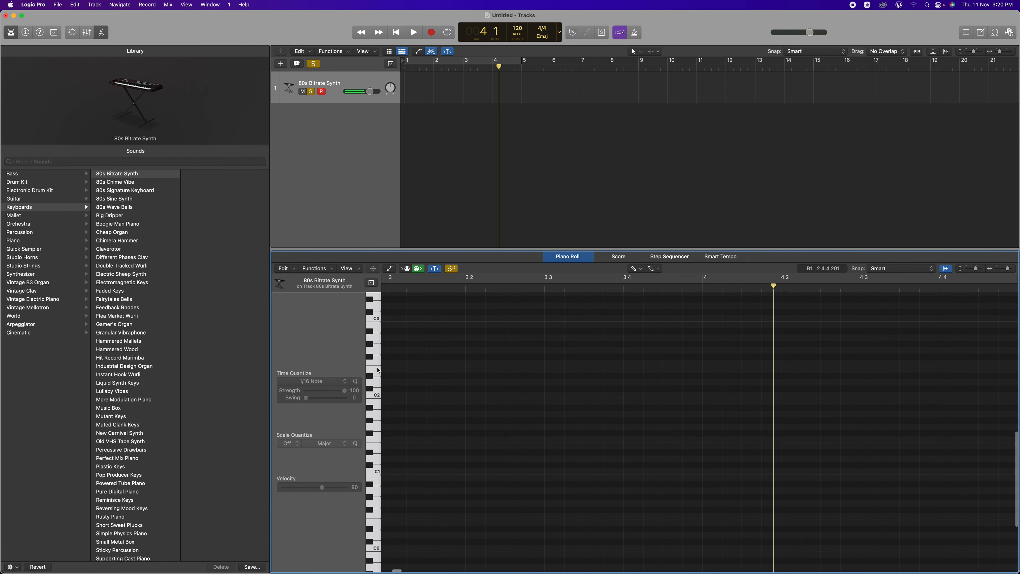
pyautogui.scroll(1, 377, 370)
pyautogui.click(378, 317)
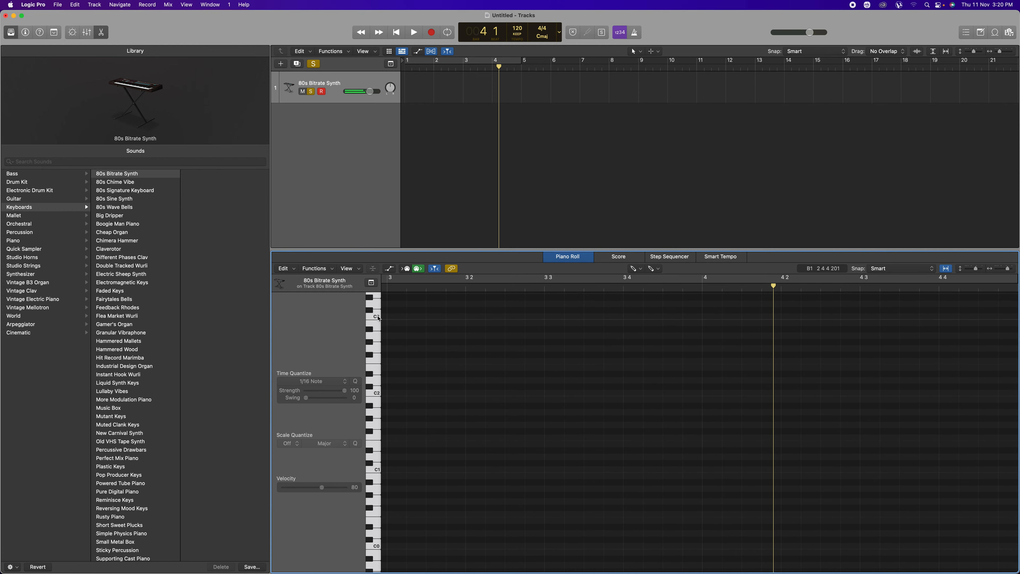
pyautogui.click(376, 415)
pyautogui.click(378, 469)
pyautogui.click(379, 546)
pyautogui.click(378, 393)
pyautogui.click(379, 547)
# Draw a C2 note about a sixteenth long at the start of bar 3 with the Pencil Tool
pyautogui.scroll(1, 404, 418)
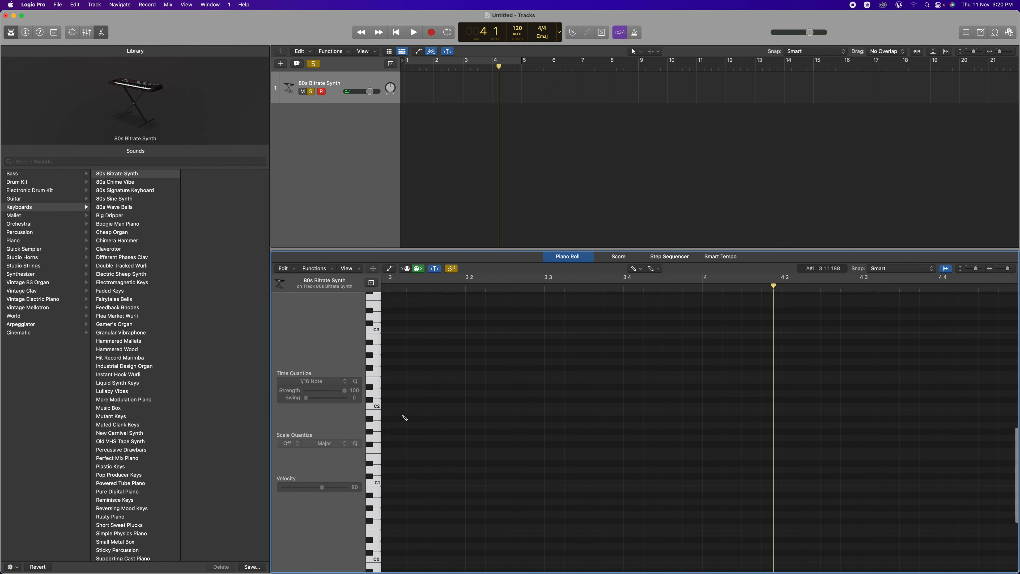
pyautogui.moveTo(387, 409); pyautogui.dragTo(409, 411)
pyautogui.click(640, 271)
pyautogui.click(647, 290)
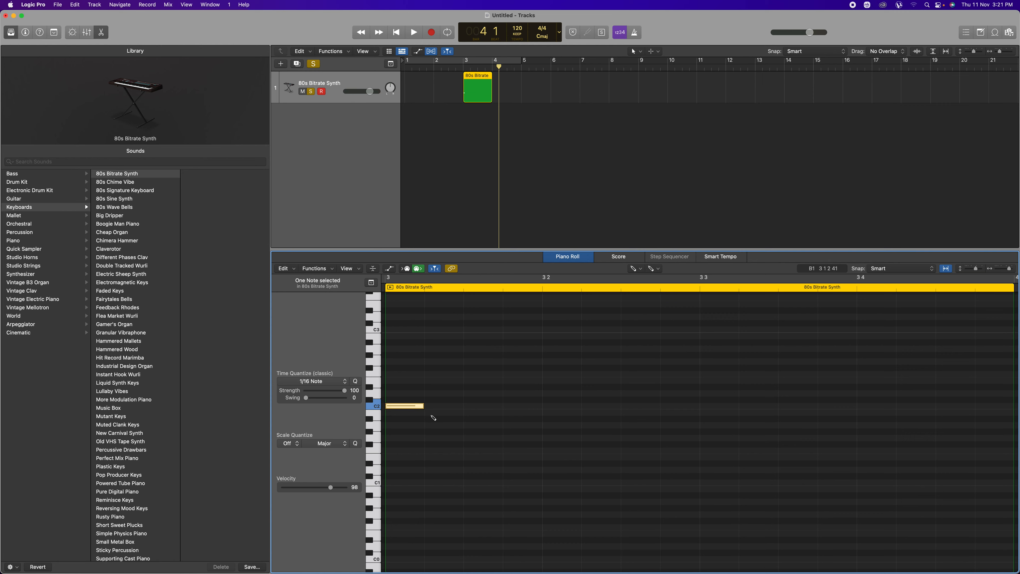
# Play the project briefly from its beginning and bring the C2 note in bar 3 back into view
pyautogui.press('Return')
pyautogui.press('space')
pyautogui.press('space')
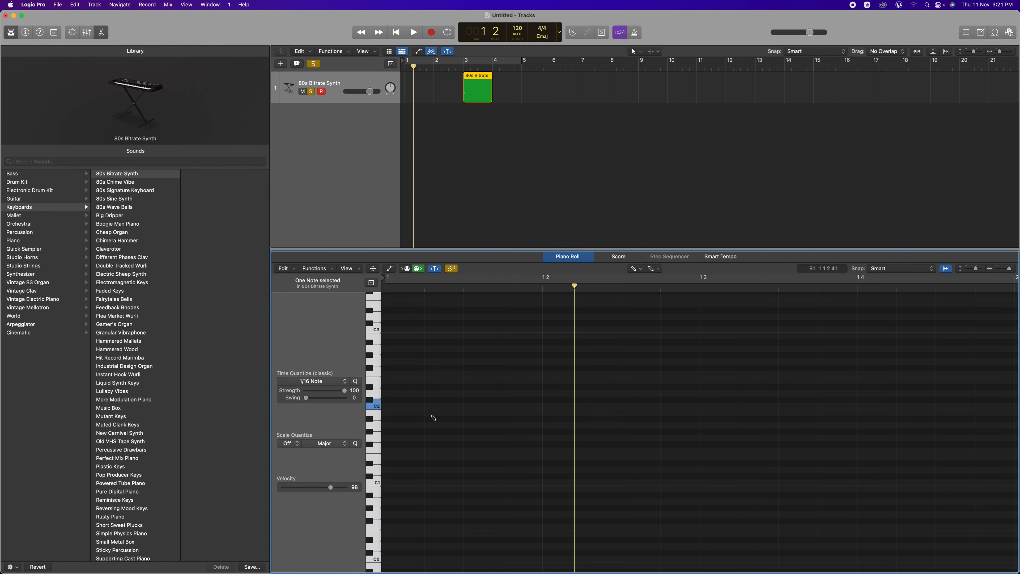
pyautogui.hscroll(10, 433, 418)
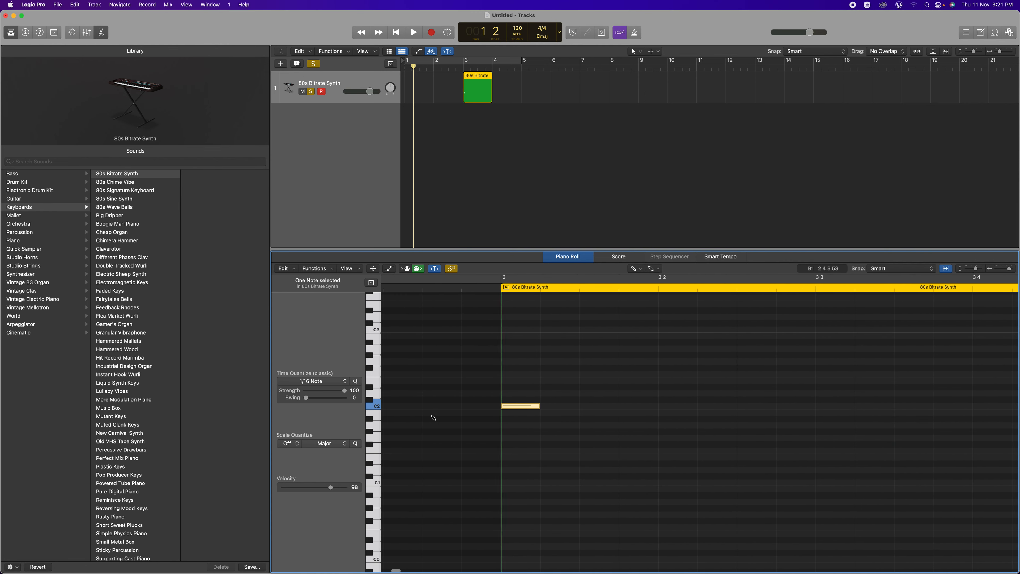
pyautogui.hscroll(5, 433, 418)
pyautogui.hscroll(-2, 433, 418)
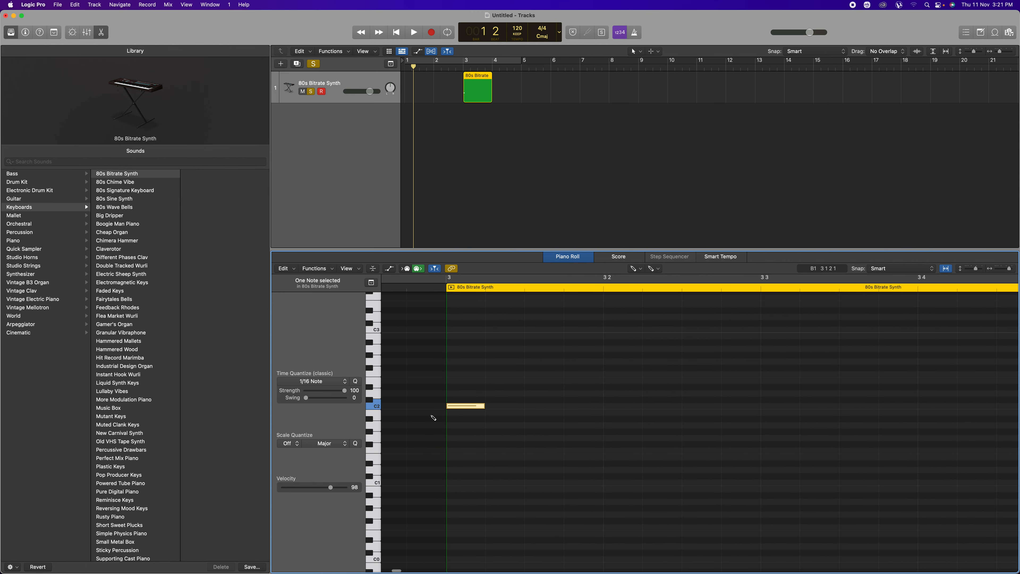
# Move the 80s Bitrate Synth region from bar 3 to bar 1 and play it from the start
pyautogui.moveTo(475, 85); pyautogui.dragTo(416, 87)
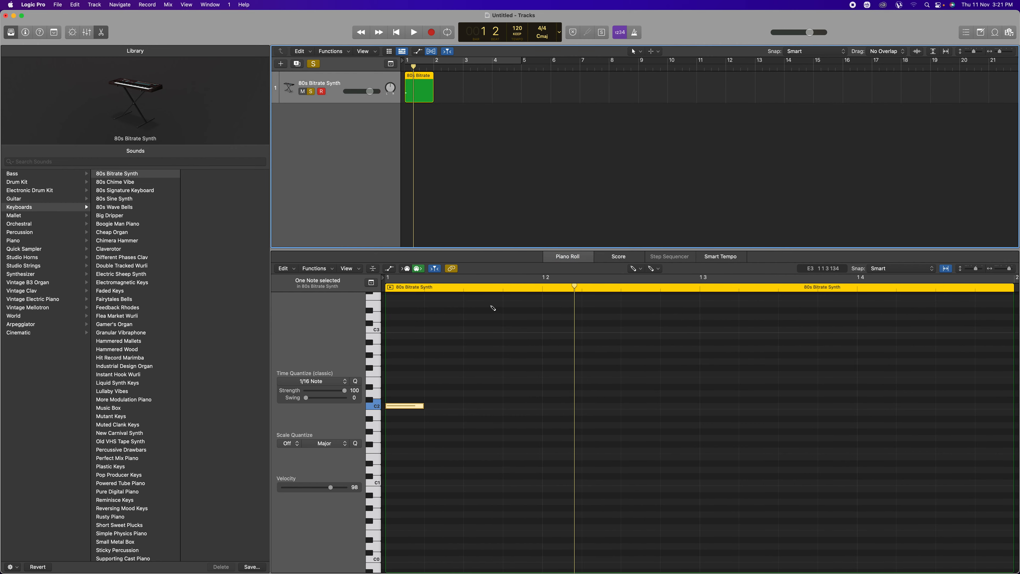
pyautogui.moveTo(574, 287); pyautogui.dragTo(373, 288)
pyautogui.press('space')
pyautogui.press('space')
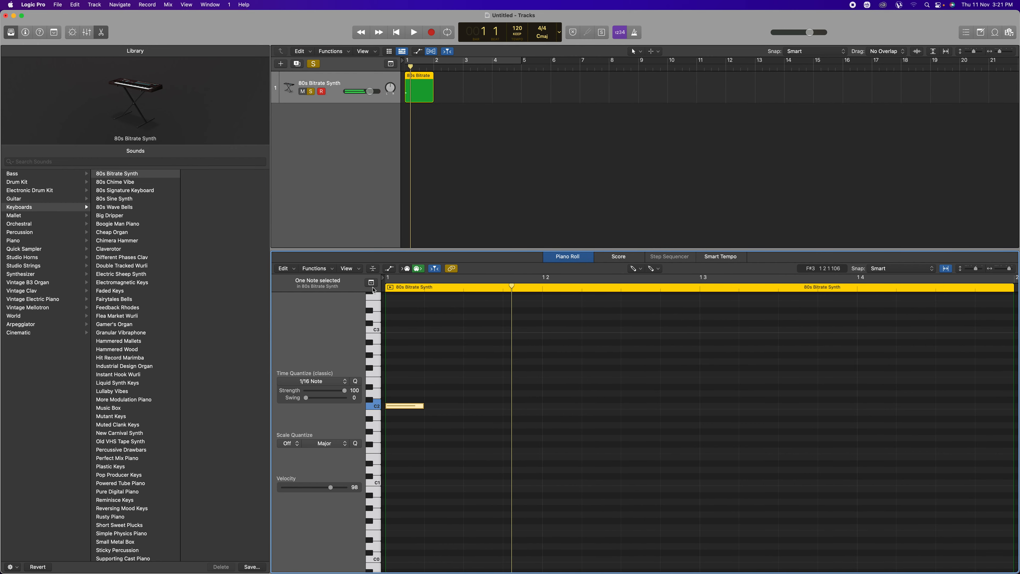
# Add two more C2 sixteenth notes directly after the first one and play the three notes from the start
pyautogui.click(437, 406)
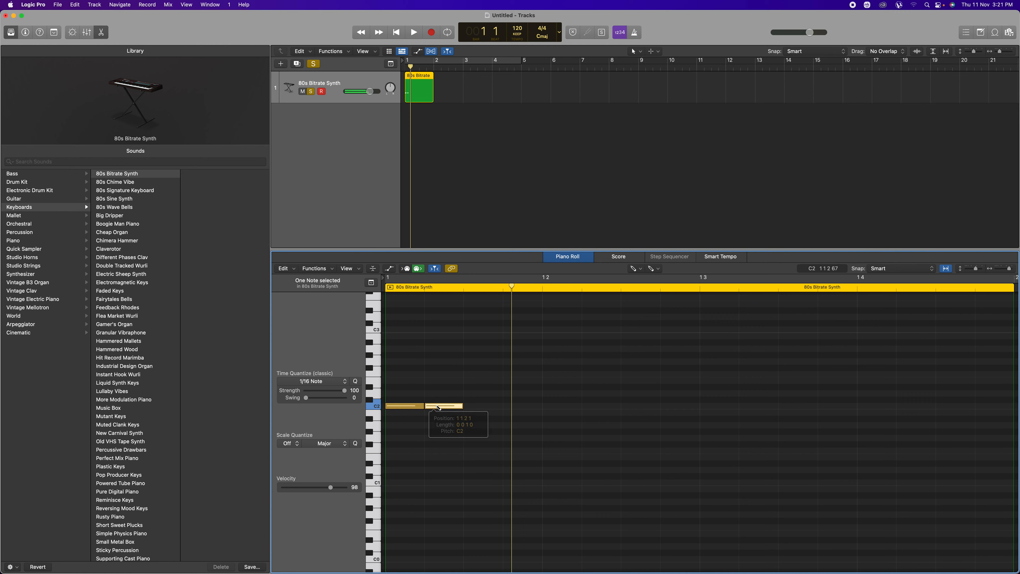
pyautogui.click(479, 406)
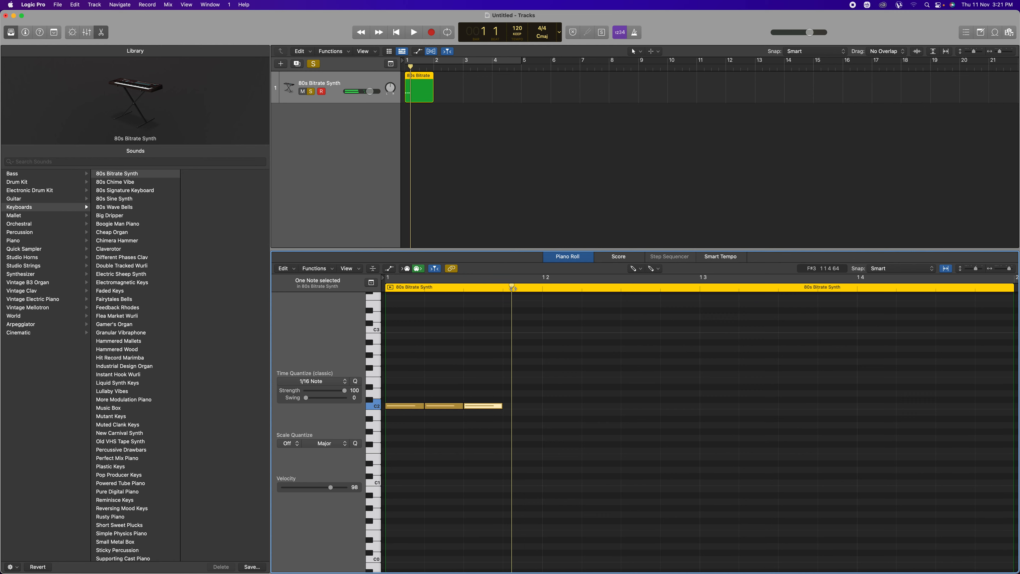
pyautogui.moveTo(512, 288); pyautogui.dragTo(373, 290)
pyautogui.press('space')
pyautogui.press('space')
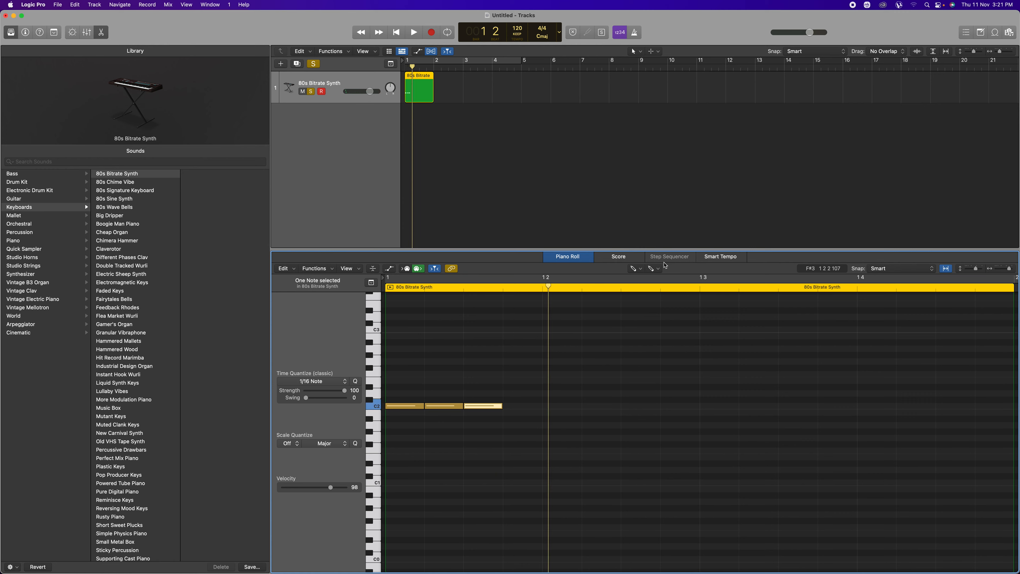
# With the Pointer Tool, copy the three C2 notes down to A1 and play both rows from the start
pyautogui.click(641, 269)
pyautogui.click(664, 280)
pyautogui.moveTo(401, 398); pyautogui.dragTo(489, 410)
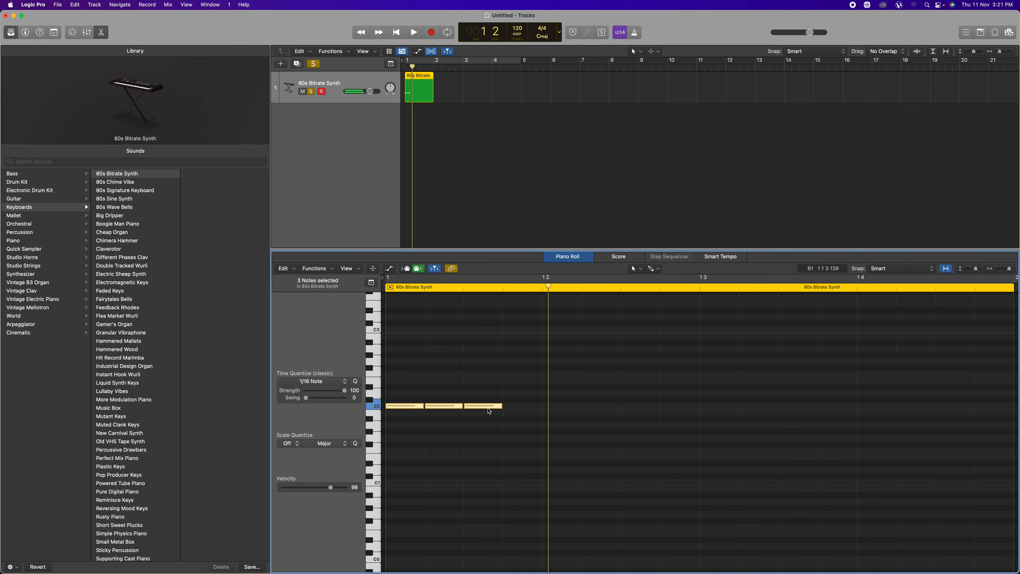
pyautogui.moveTo(410, 409)
pyautogui.moveTo(410, 409); pyautogui.dragTo(409, 428)
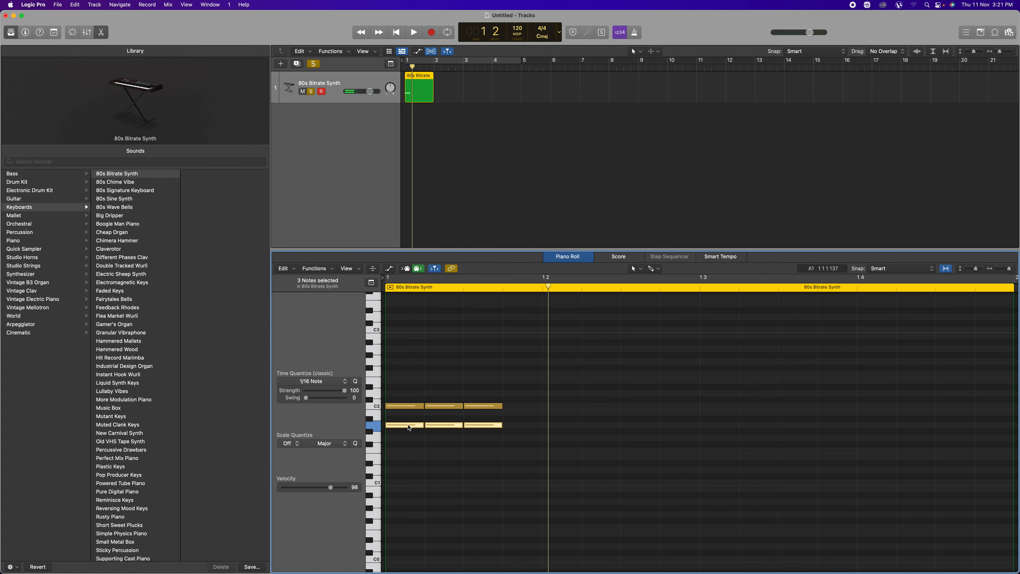
pyautogui.click(547, 286)
pyautogui.moveTo(541, 287); pyautogui.dragTo(381, 297)
pyautogui.press('space')
pyautogui.press('space')
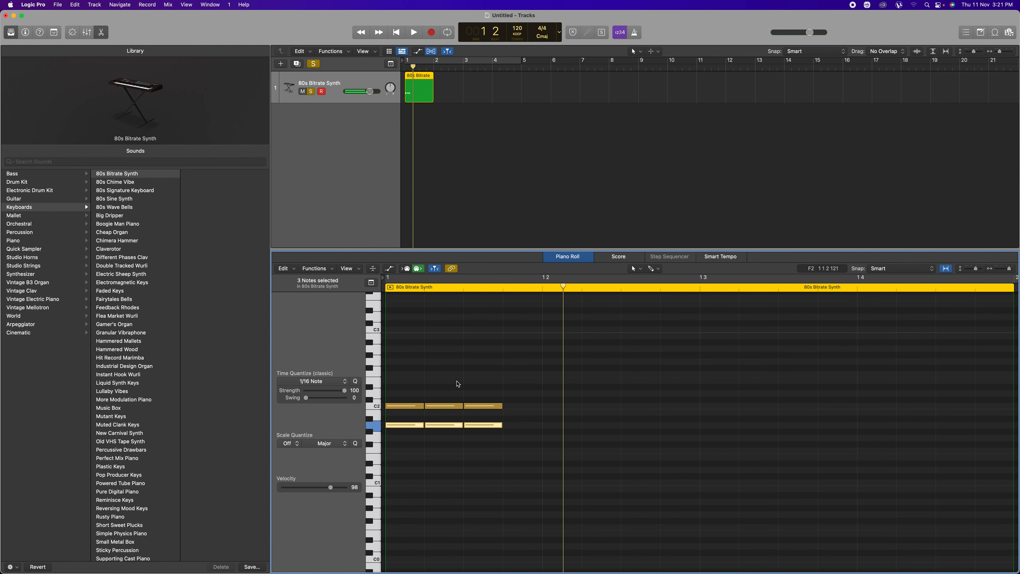
# Select all six notes and place a copy two semitones higher, on D2 and B1, shortly after the originals
pyautogui.moveTo(391, 417); pyautogui.dragTo(492, 436)
pyautogui.scroll(1, 494, 436)
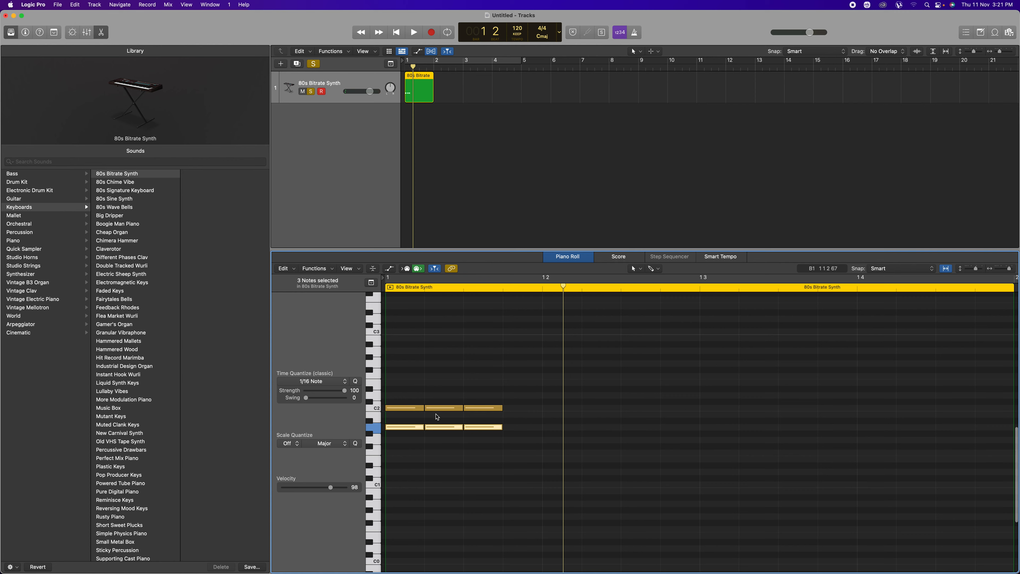
pyautogui.moveTo(400, 434); pyautogui.dragTo(502, 399)
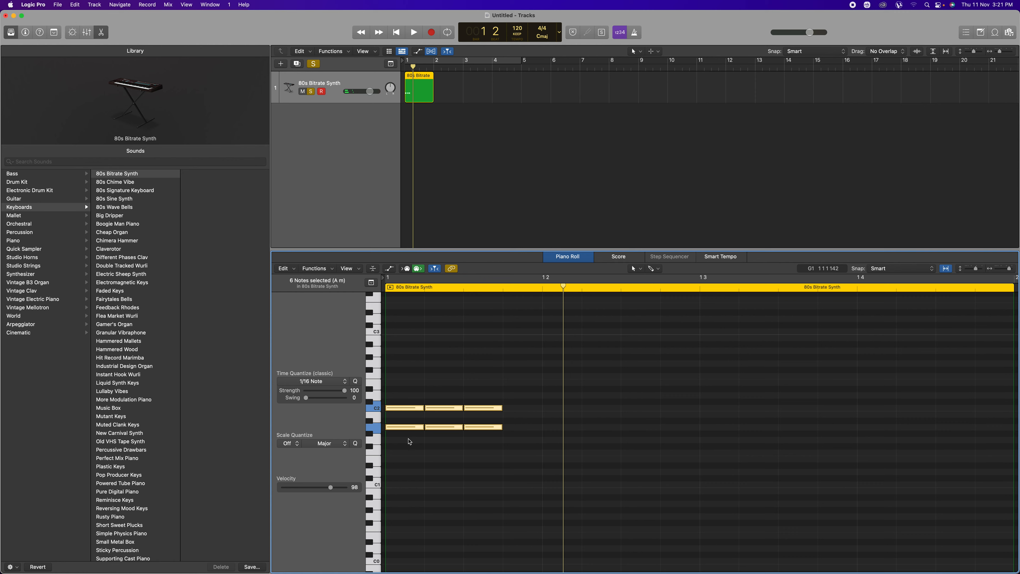
pyautogui.moveTo(410, 408); pyautogui.dragTo(564, 396)
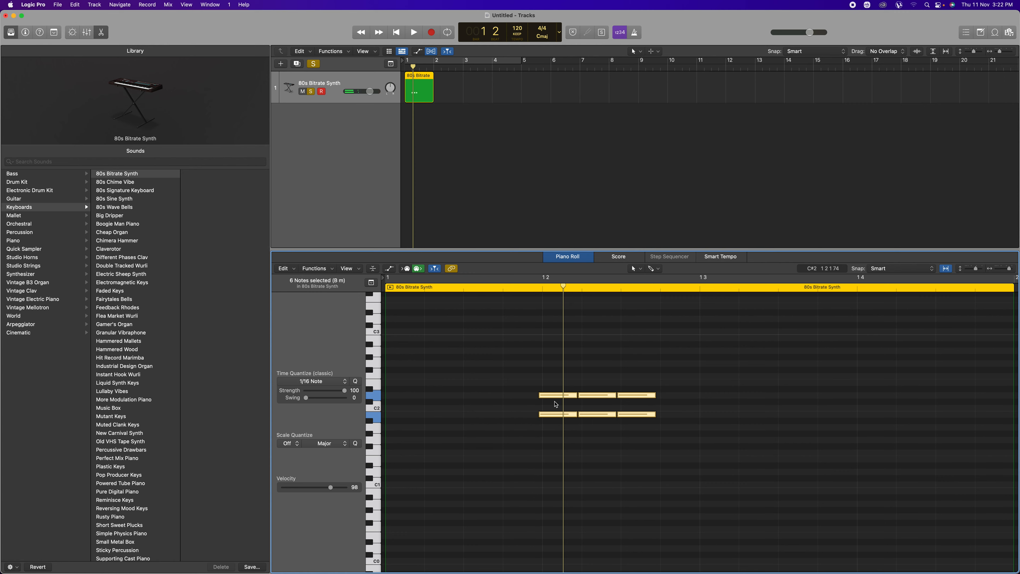
pyautogui.press('super+z')
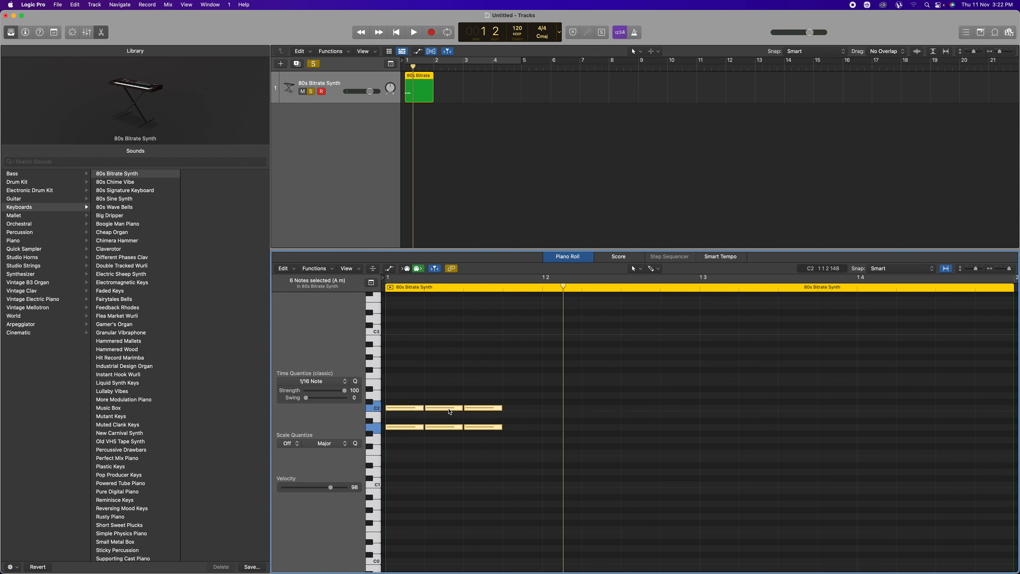
pyautogui.moveTo(463, 409); pyautogui.dragTo(577, 398)
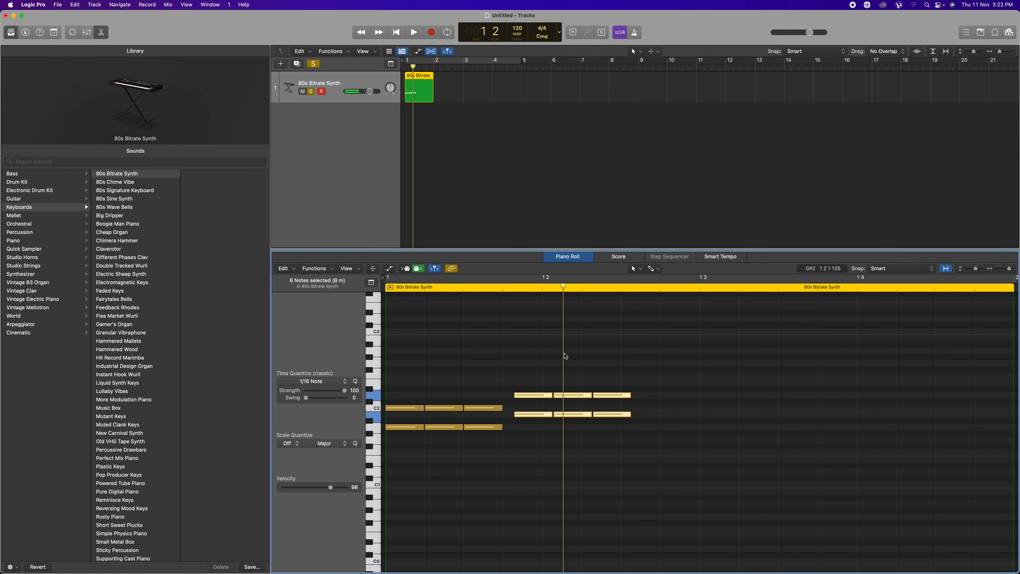
# Play the original notes and their raised copy twice from the start of the region
pyautogui.moveTo(563, 287); pyautogui.dragTo(383, 304)
pyautogui.press('space')
pyautogui.press('space')
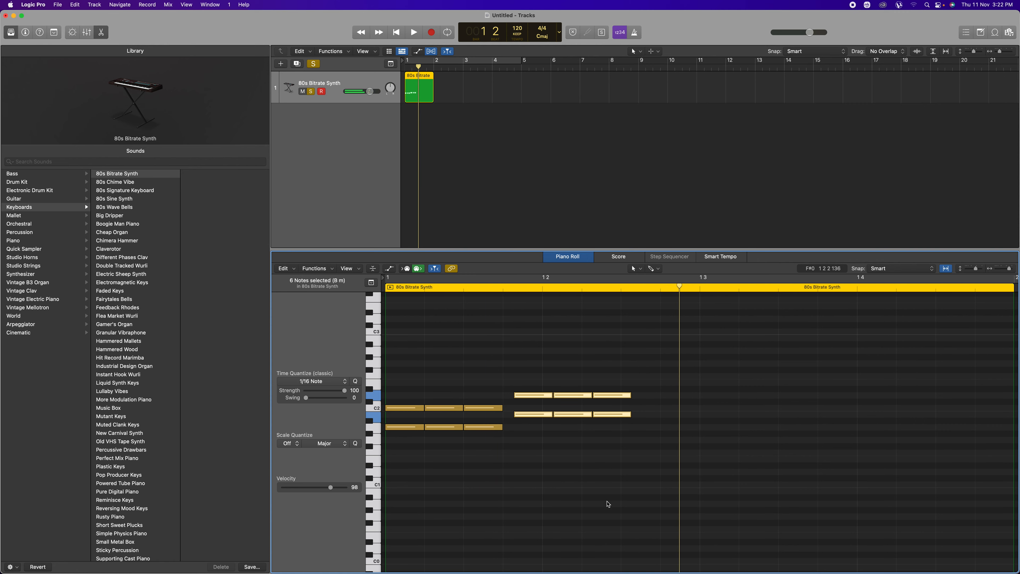
pyautogui.press('space')
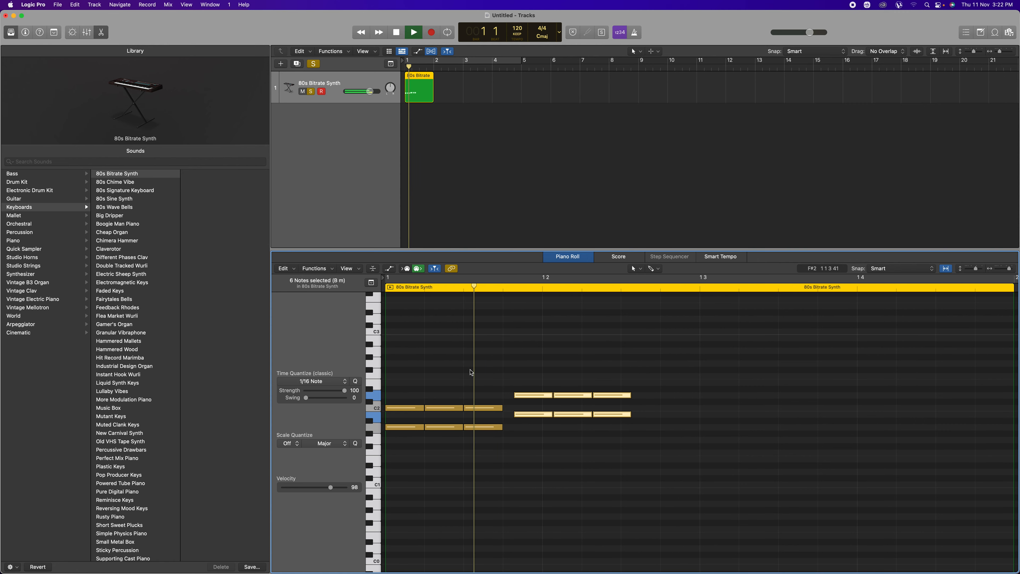
pyautogui.press('space')
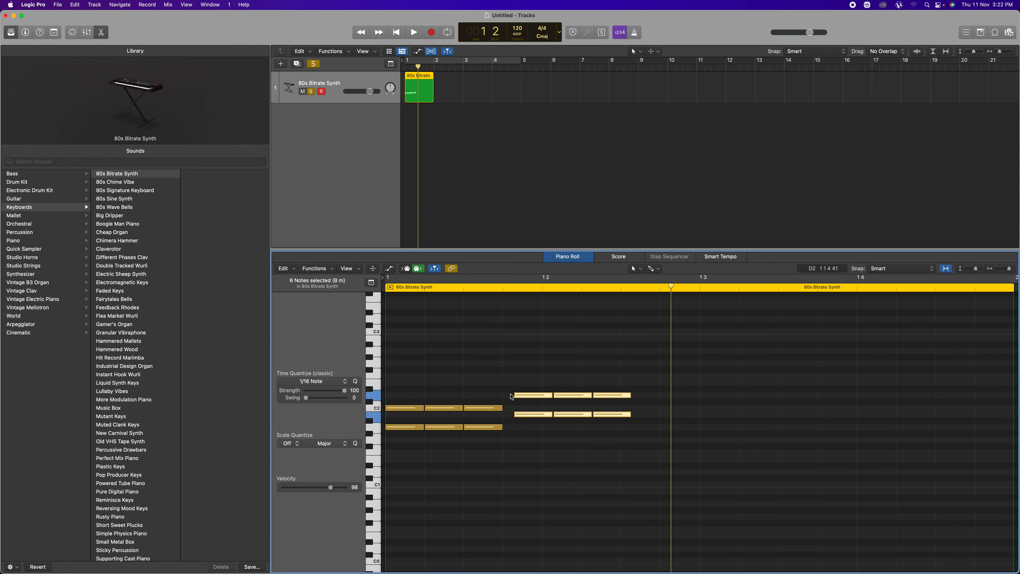
# Repeat the second note group, move the copy to F2 and D2 shortly before beat 3, and play the sequence
pyautogui.press('super+r')
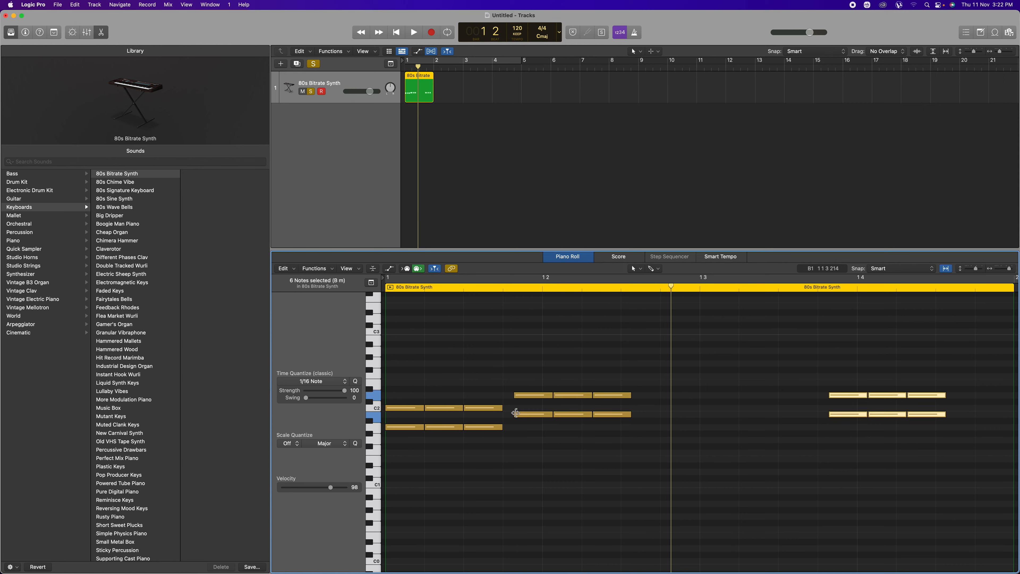
pyautogui.moveTo(822, 379); pyautogui.dragTo(945, 444)
pyautogui.moveTo(842, 396); pyautogui.dragTo(674, 376)
pyautogui.moveTo(672, 286); pyautogui.dragTo(384, 287)
pyautogui.press('space')
pyautogui.press('space')
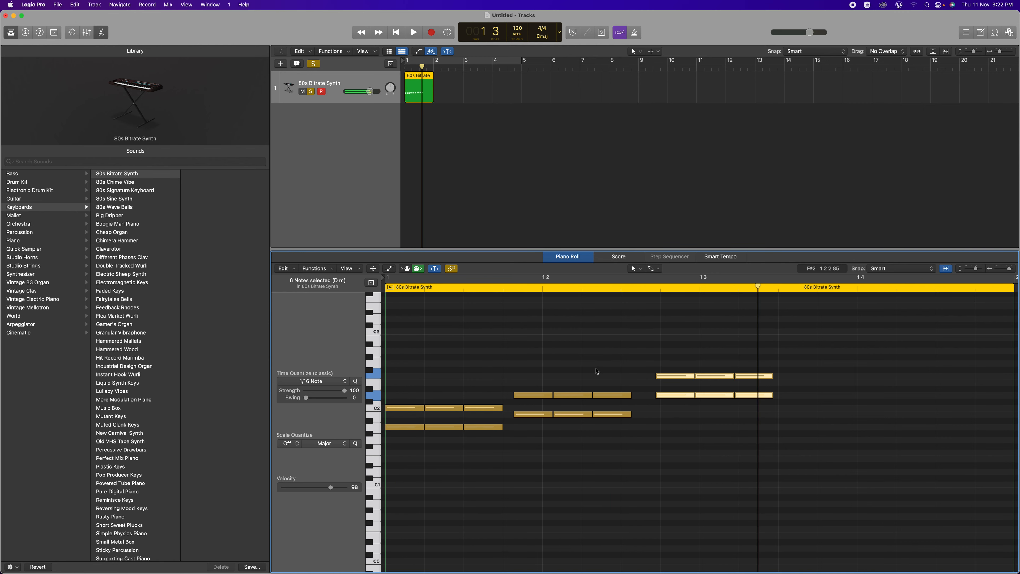
# Shift the second and third note groups earlier so all notes follow without gaps, lowering the third group to E2 and C#2
pyautogui.moveTo(644, 357); pyautogui.dragTo(800, 418)
pyautogui.moveTo(514, 383); pyautogui.dragTo(642, 455)
pyautogui.moveTo(525, 396); pyautogui.dragTo(513, 397)
pyautogui.moveTo(643, 360); pyautogui.dragTo(800, 423)
pyautogui.moveTo(673, 381); pyautogui.dragTo(640, 382)
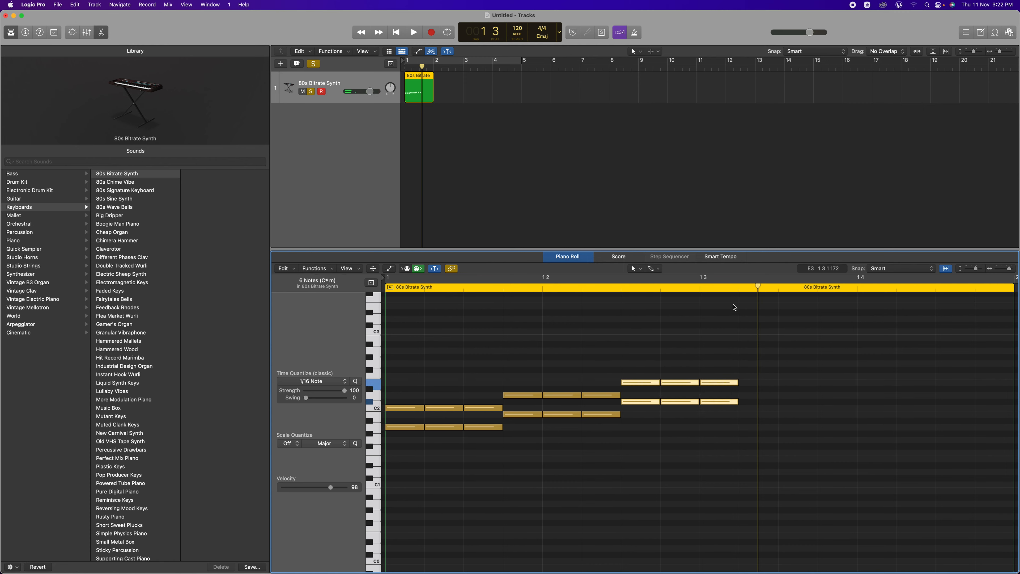
# Play the tightened note sequence from the start of the region
pyautogui.moveTo(759, 286); pyautogui.dragTo(358, 330)
pyautogui.press('space')
pyautogui.press('space')
# Trim the region's end back to the end of the last note and fit its notes in the Piano Roll
pyautogui.hscroll(1, 466, 352)
pyautogui.hscroll(-1, 474, 353)
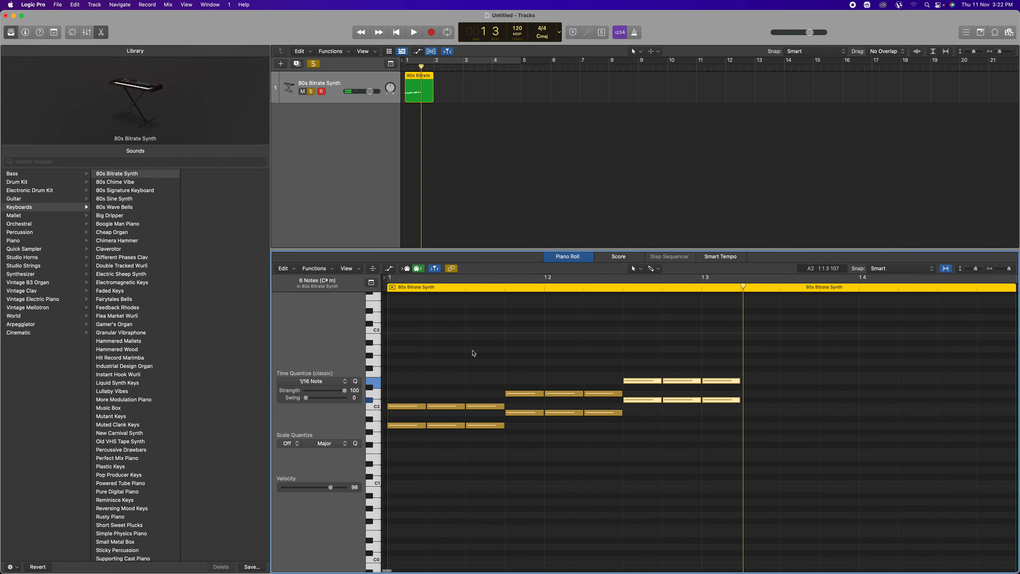
pyautogui.hscroll(3, 621, 424)
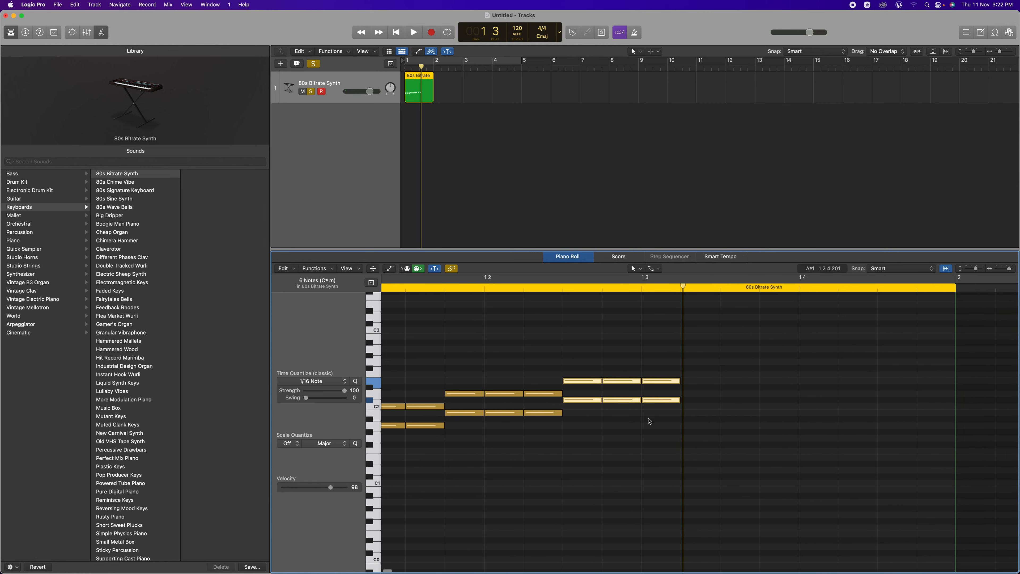
pyautogui.moveTo(955, 393); pyautogui.dragTo(682, 401)
pyautogui.press('z')
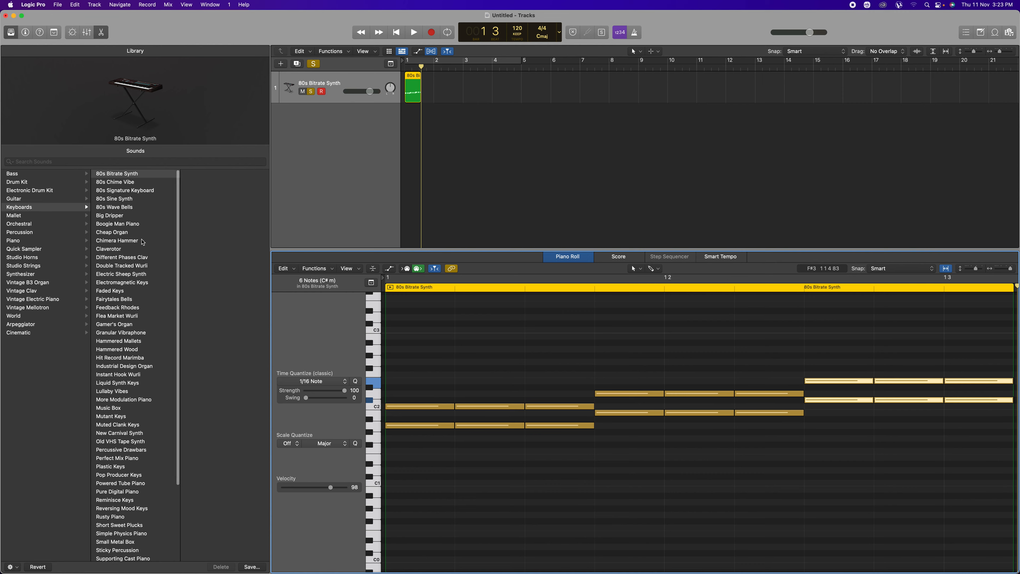
# Repeat the trimmed region twice on the track and play the three regions from bar 1
pyautogui.click(415, 86)
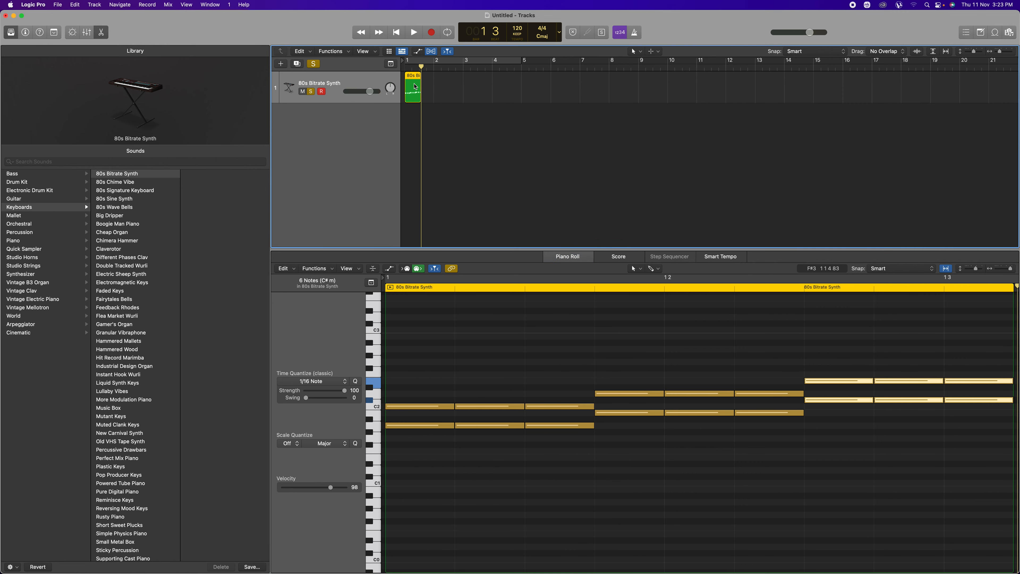
pyautogui.press('super+r')
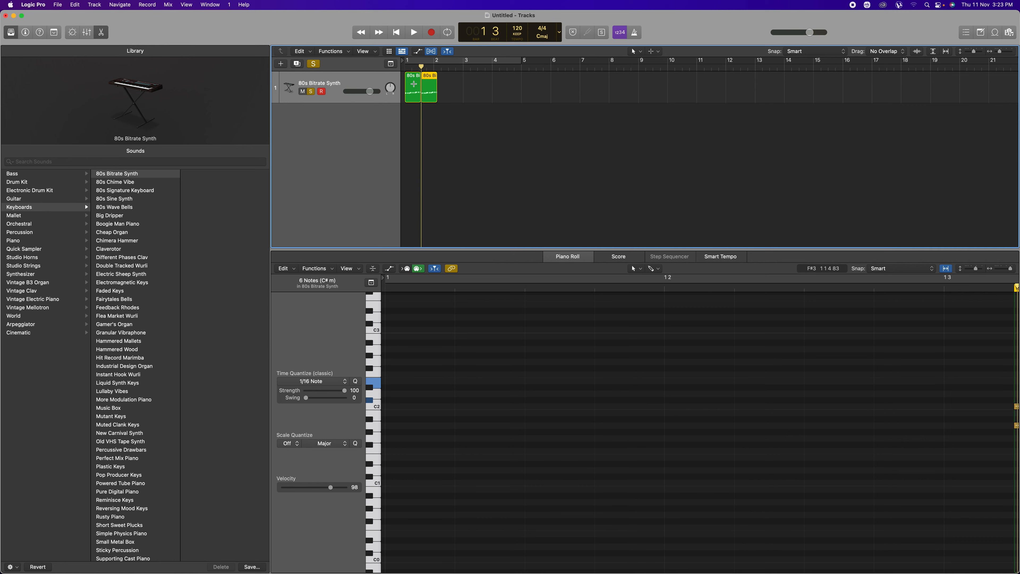
pyautogui.press('super+r')
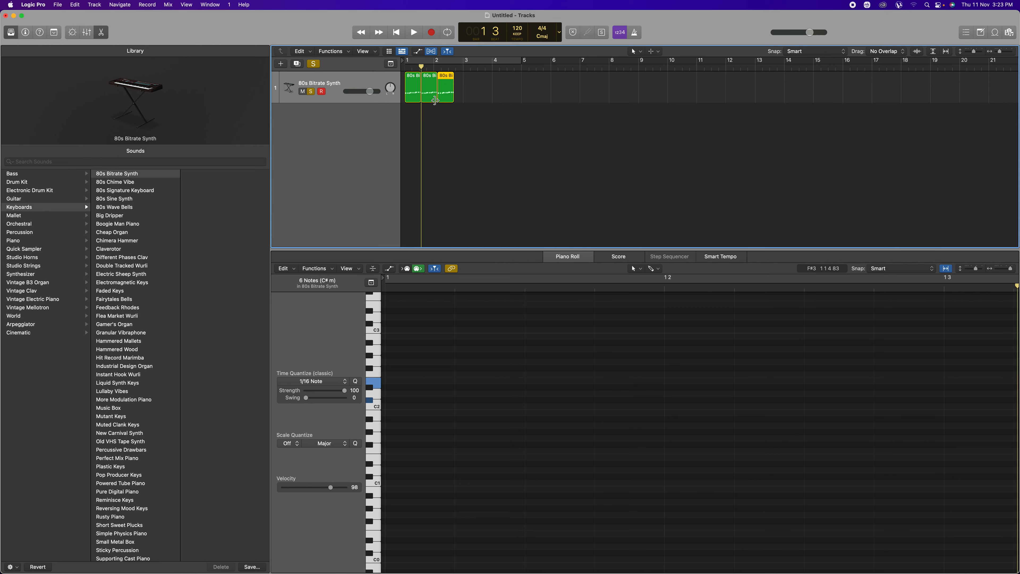
pyautogui.moveTo(425, 74); pyautogui.dragTo(405, 75)
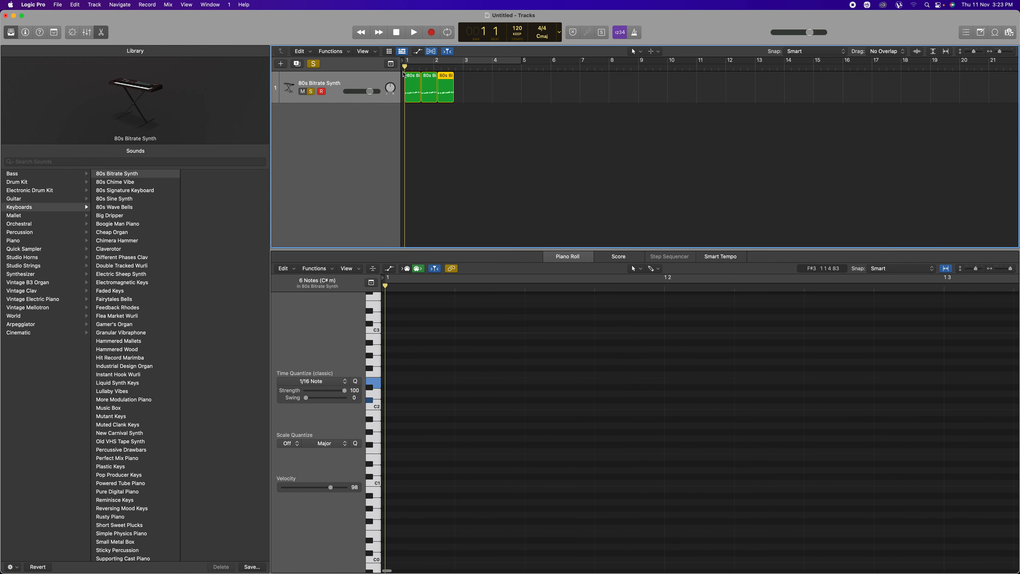
pyautogui.press('space')
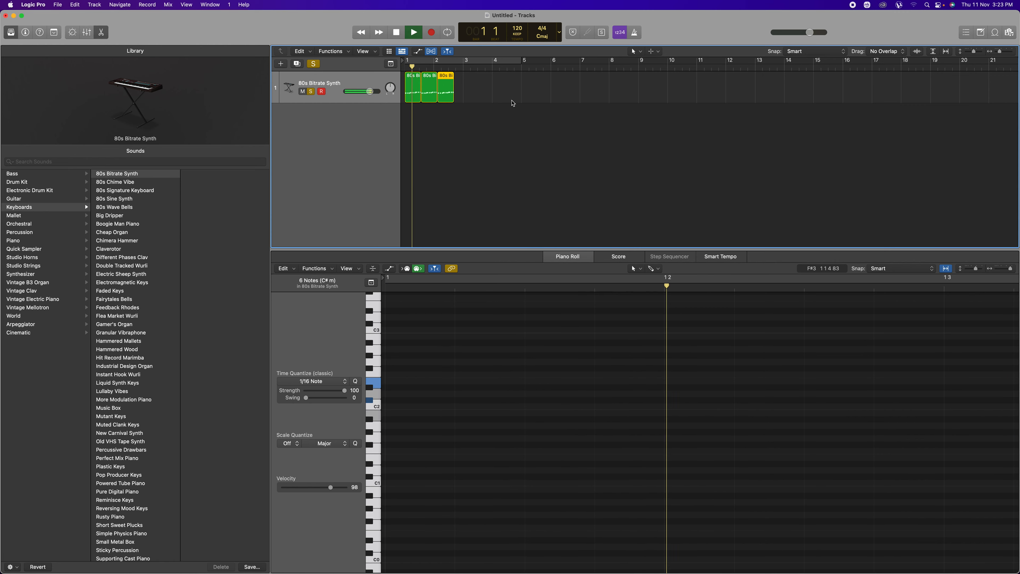
pyautogui.press('space')
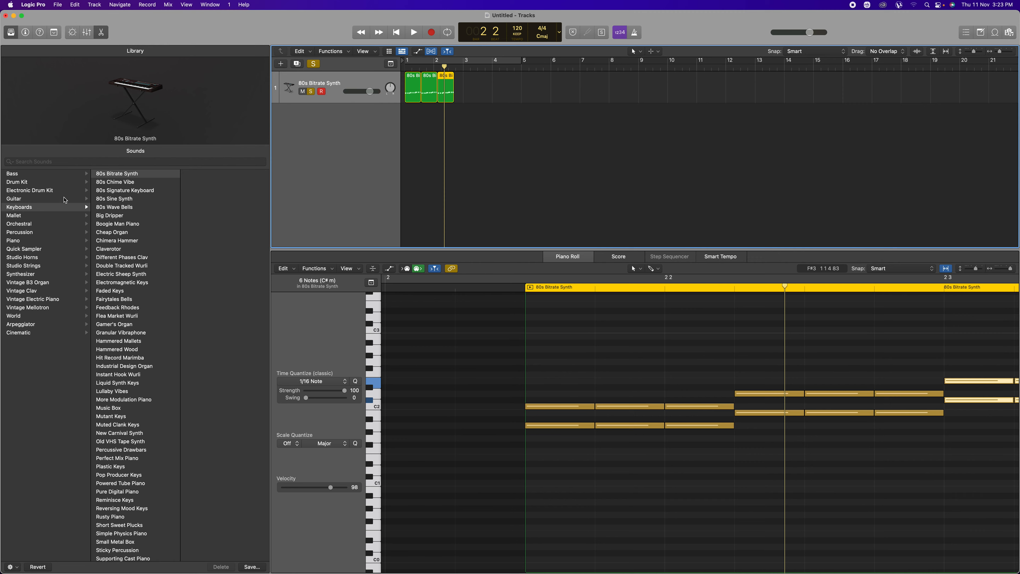
# Load the Arpeggiator Acoustic sound Dynamic String Ensemble on the track and turn on the cycle range from bar 1 to 5
pyautogui.click(22, 327)
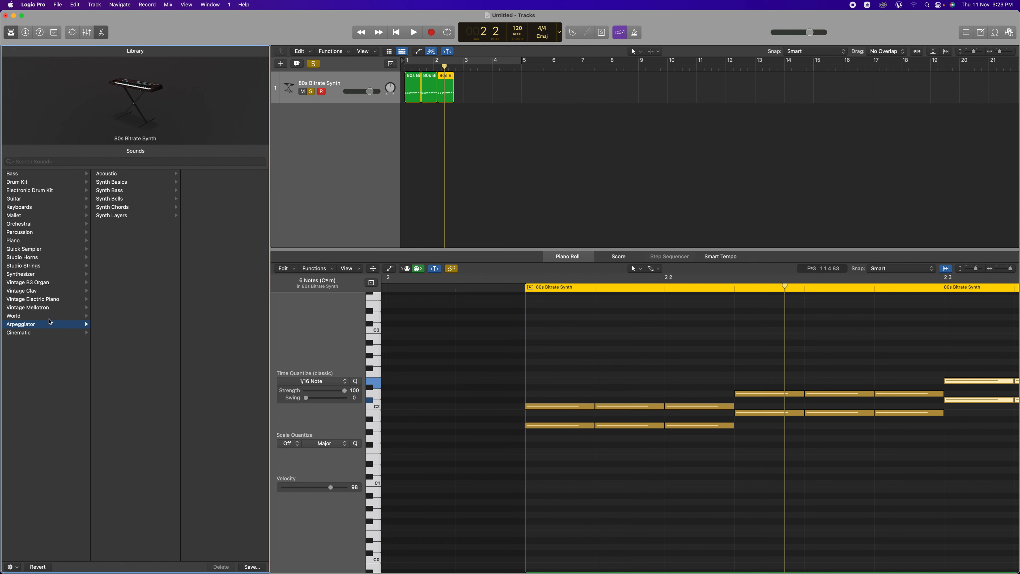
pyautogui.click(110, 175)
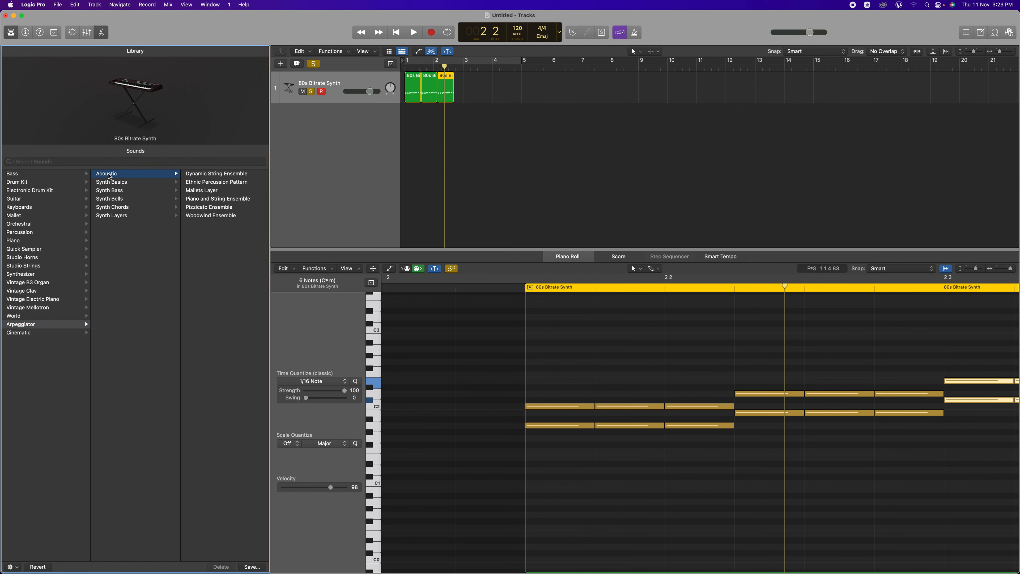
pyautogui.click(213, 175)
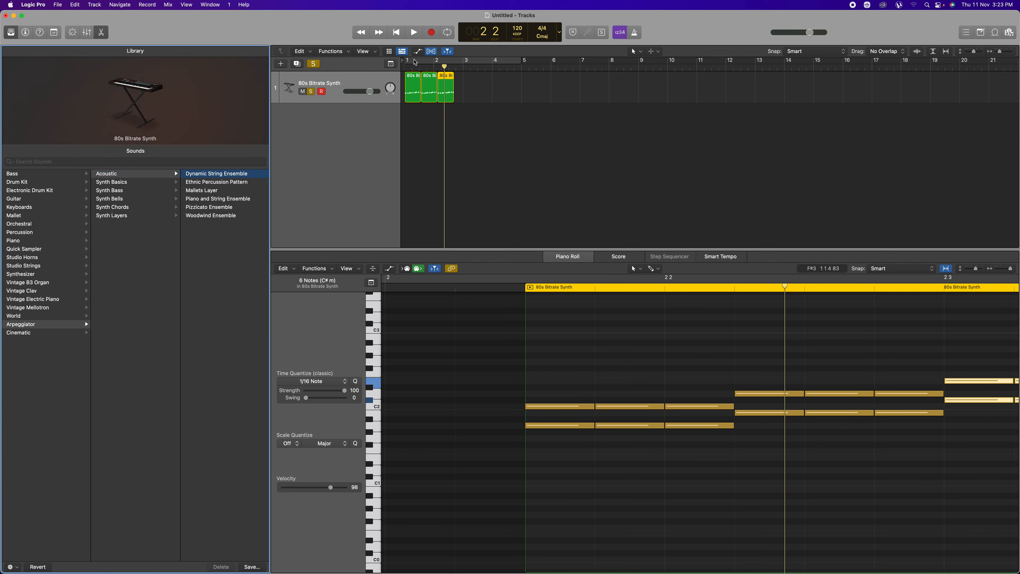
pyautogui.click(410, 63)
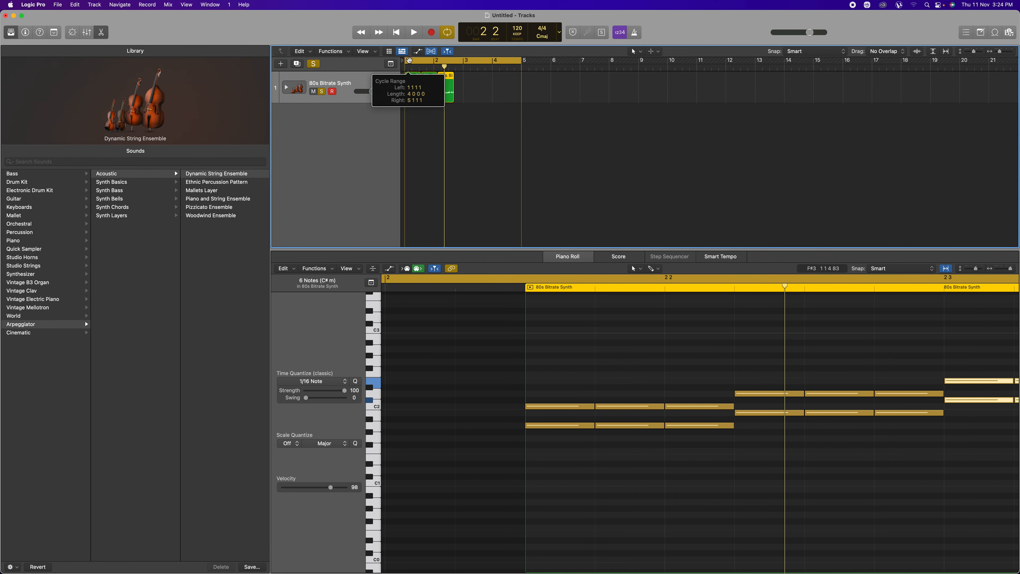
# Shorten the cycle range to end at bar 2 beat 4, just past the third region, and play the loop
pyautogui.moveTo(521, 67); pyautogui.dragTo(455, 68)
pyautogui.press('space')
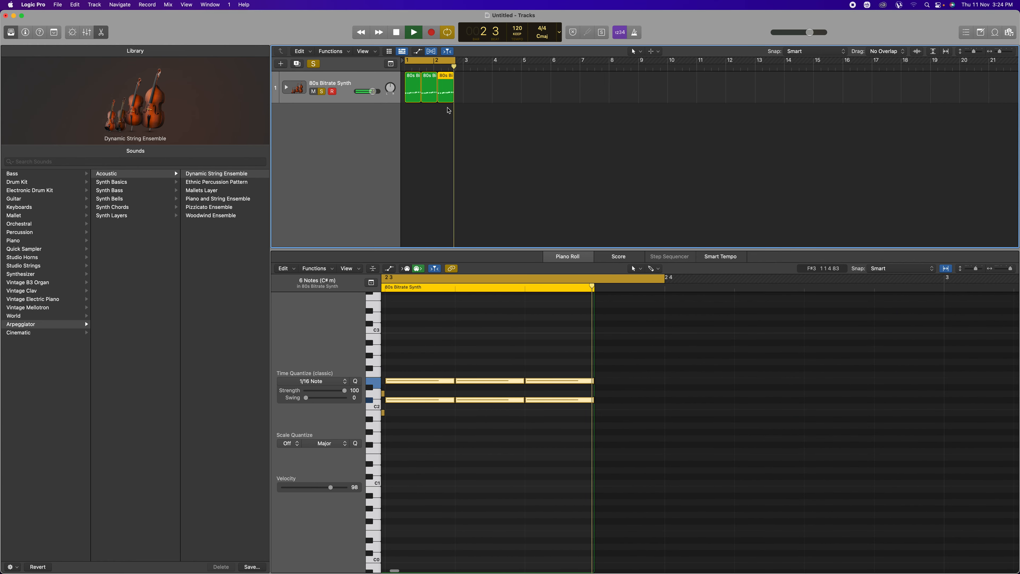
pyautogui.press('space')
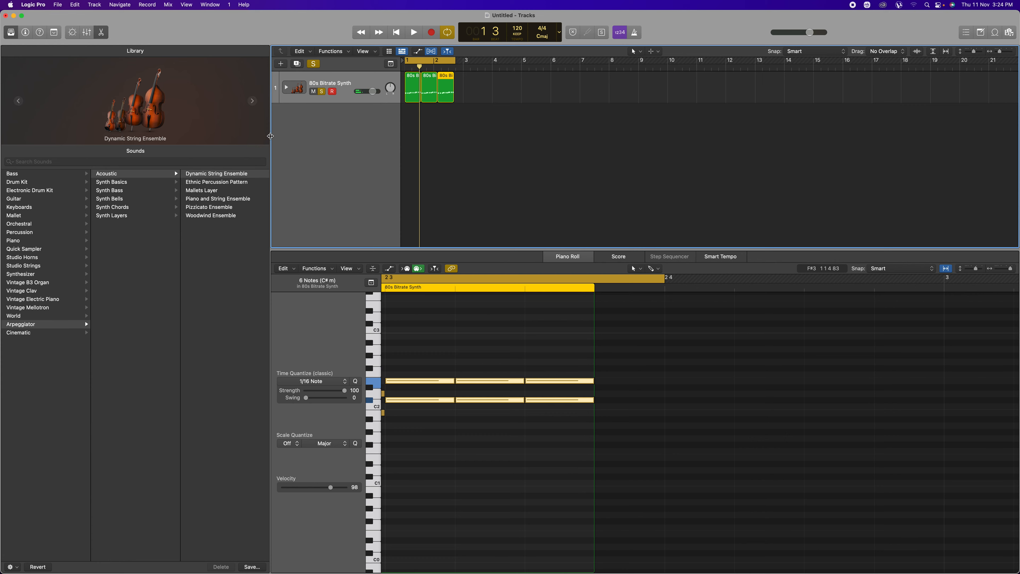
pyautogui.press('space')
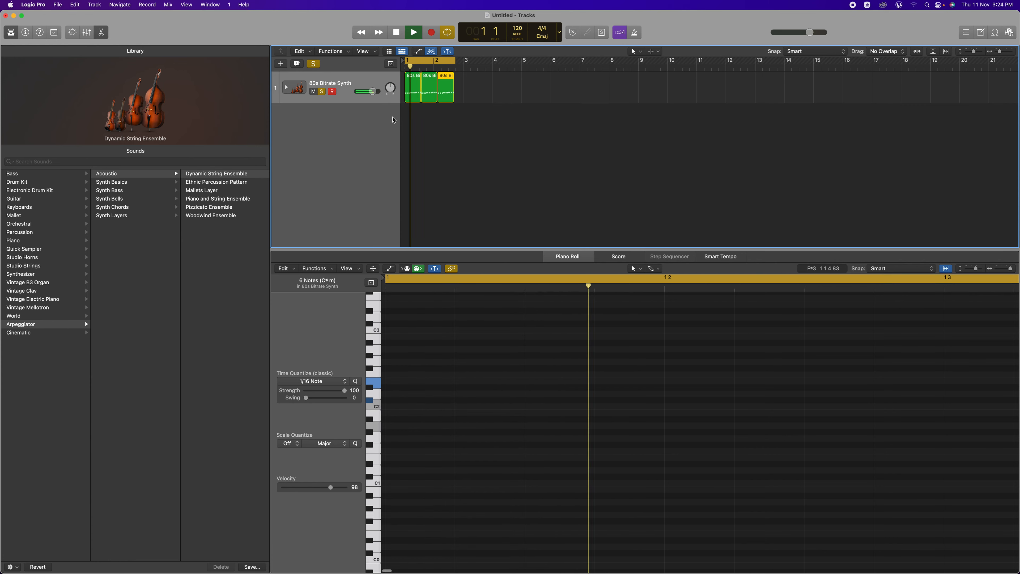
pyautogui.press('space')
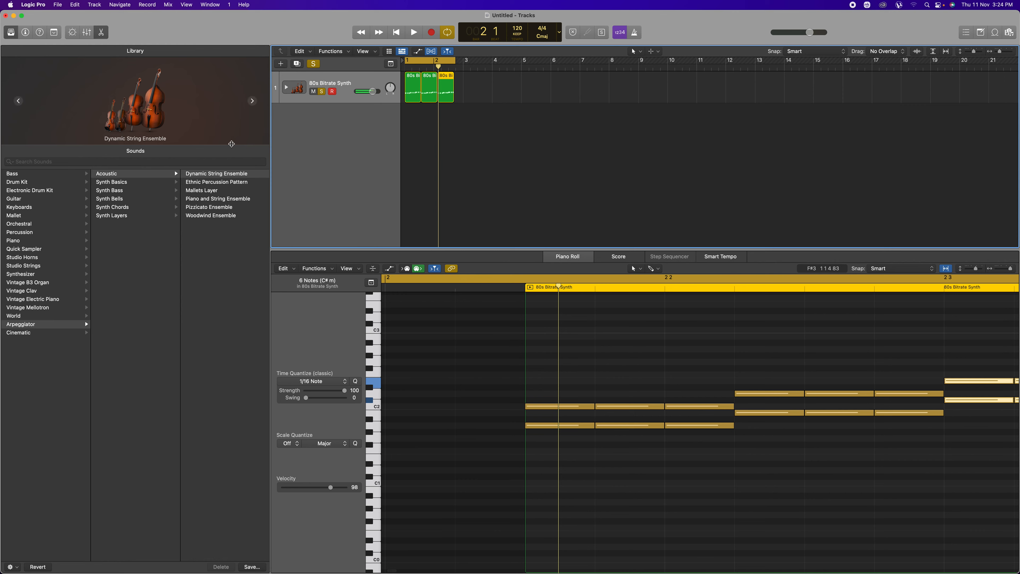
# Return the playhead to bar 1, load the Arpeggiator Acoustic sound Ethnic Percussion Pattern on the track and play the loop with it
pyautogui.click(214, 178)
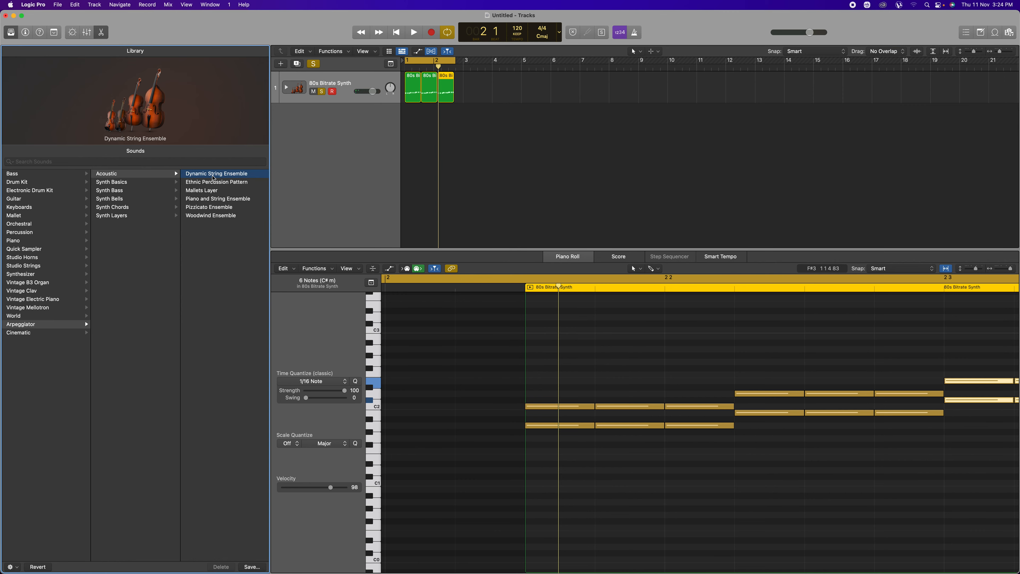
pyautogui.moveTo(438, 68); pyautogui.dragTo(339, 93)
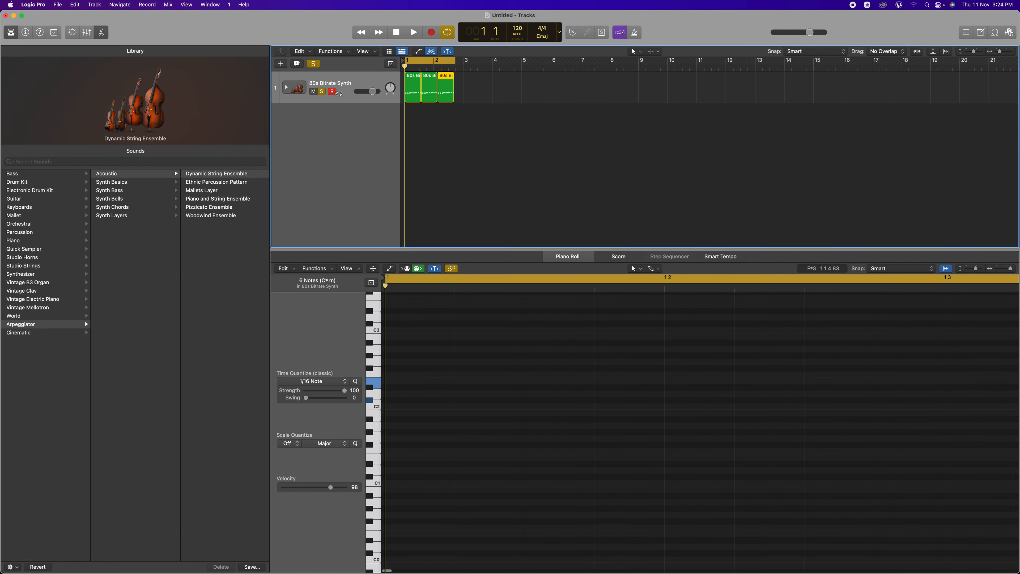
pyautogui.click(217, 183)
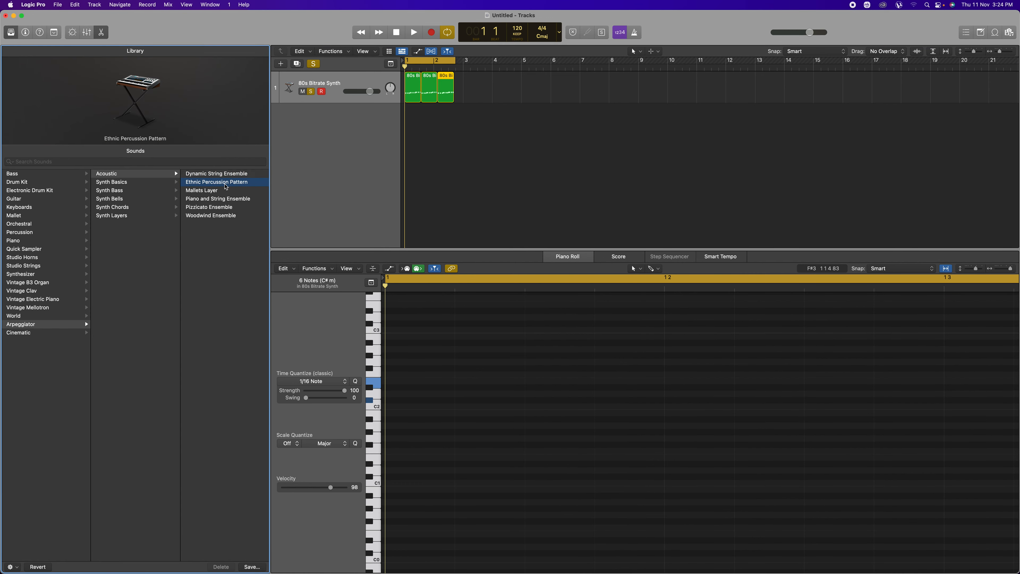
pyautogui.press('space')
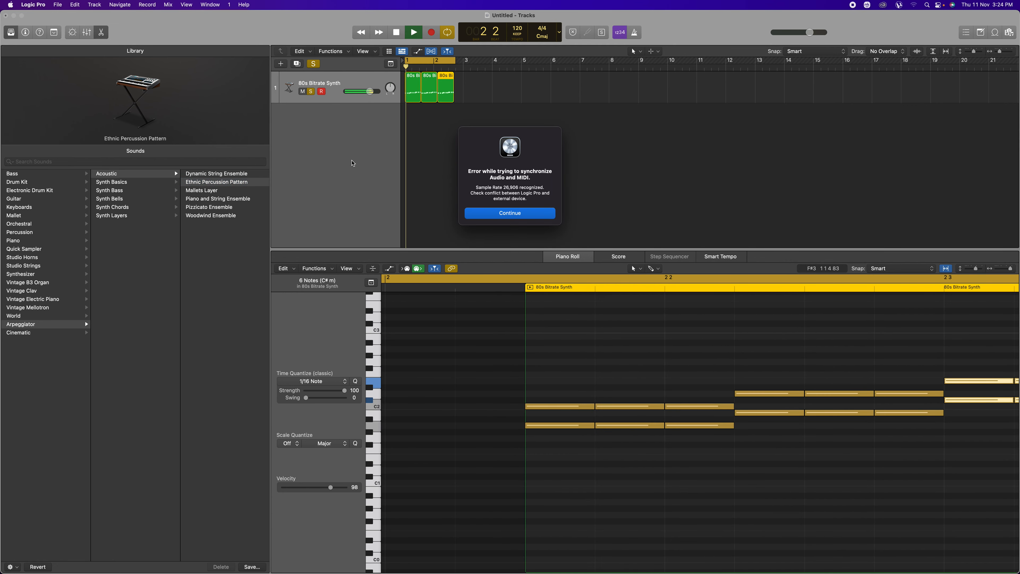
pyautogui.click(510, 213)
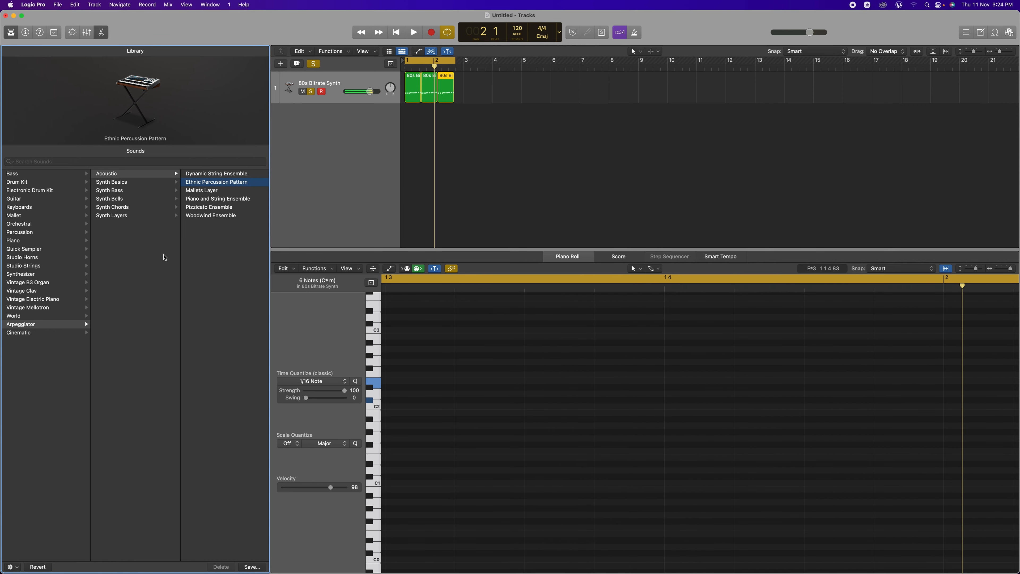
pyautogui.press('space')
pyautogui.press('space')
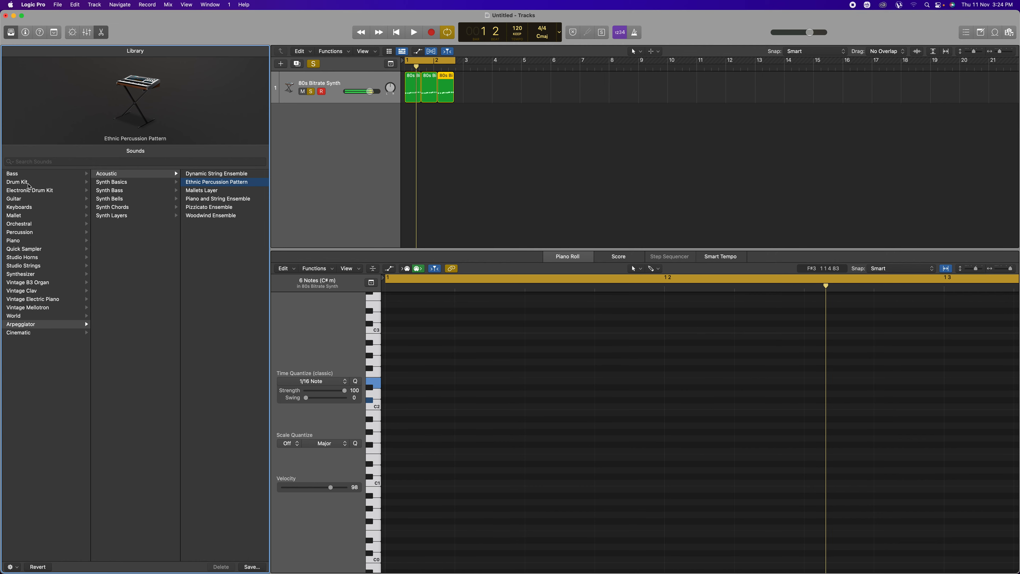
# Load the Drum Kit sound Blue Ridge on the track and play the looped regions with it
pyautogui.click(22, 182)
pyautogui.click(109, 176)
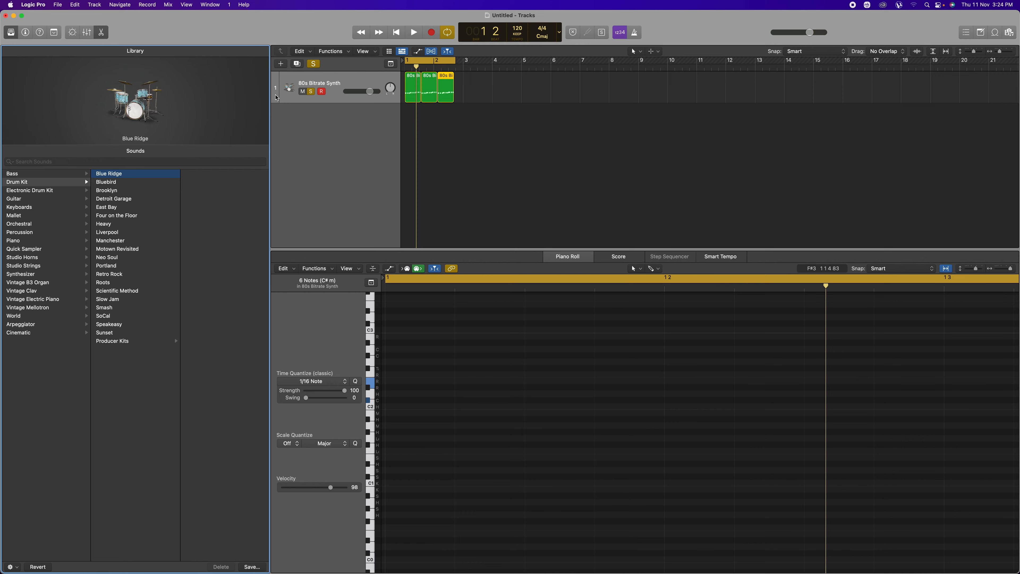
pyautogui.press('space')
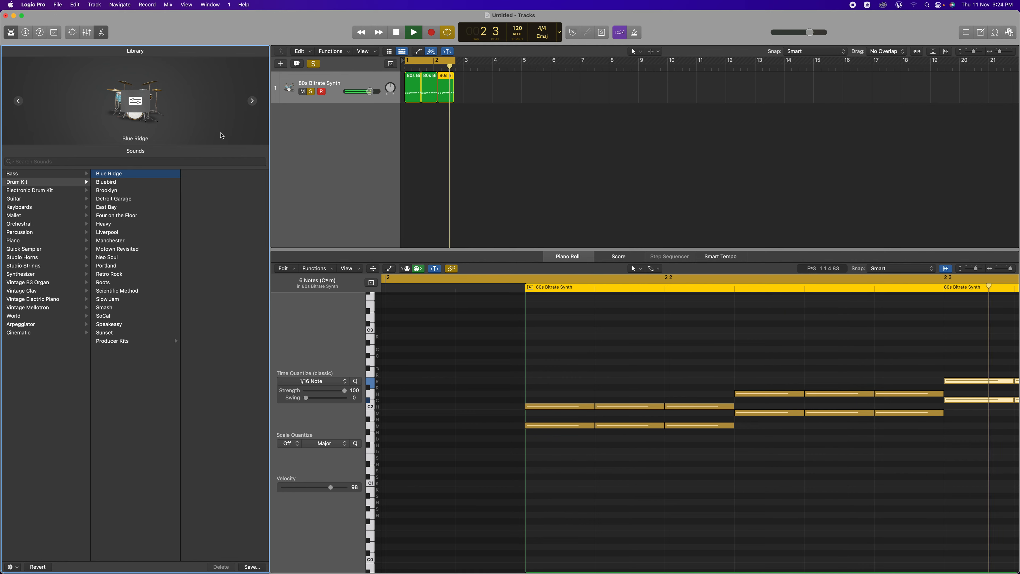
pyautogui.press('space')
# Switch the track to the Brooklyn drum kit and play the looped regions with it
pyautogui.click(150, 191)
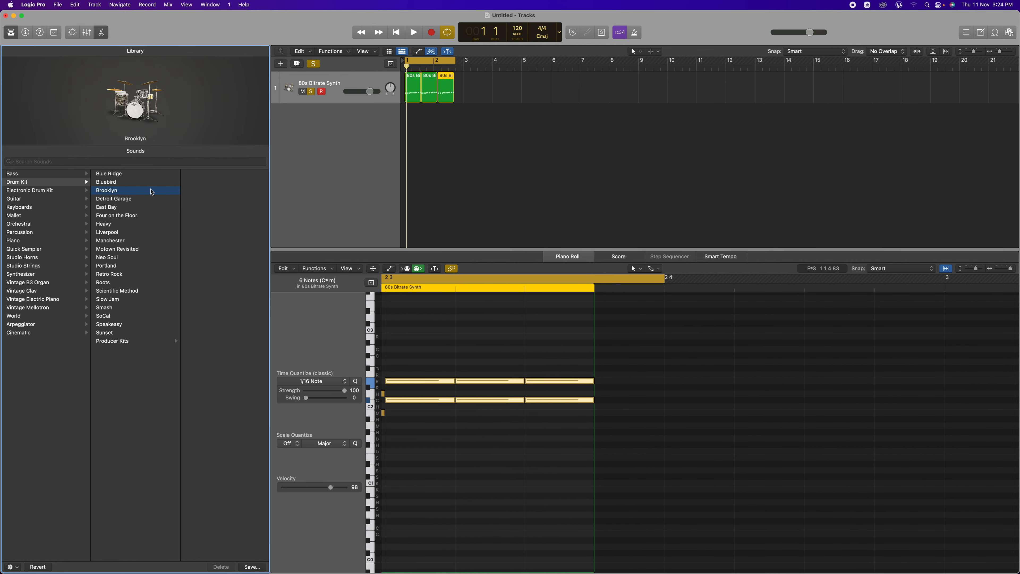
pyautogui.press('space')
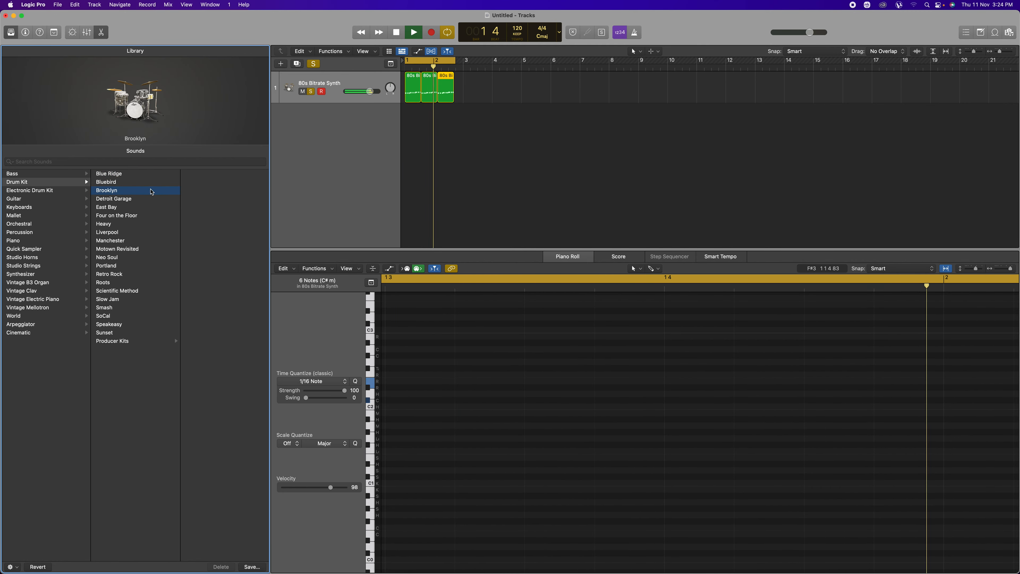
pyautogui.press('space')
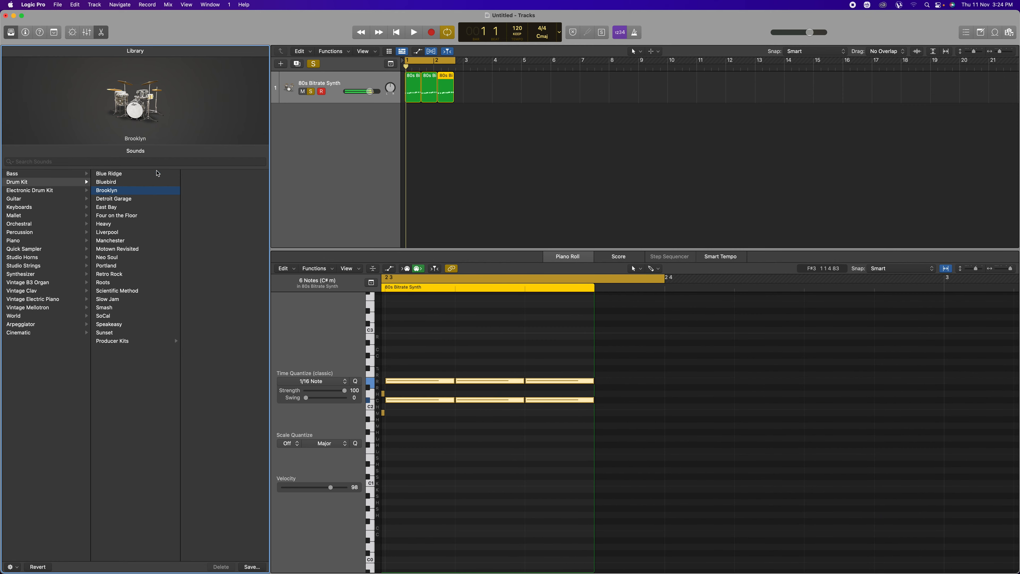
# Load the Piano sound Boesendorfer Grand Piano on the track and play the looped regions with it
pyautogui.click(47, 241)
pyautogui.click(132, 176)
pyautogui.press('space')
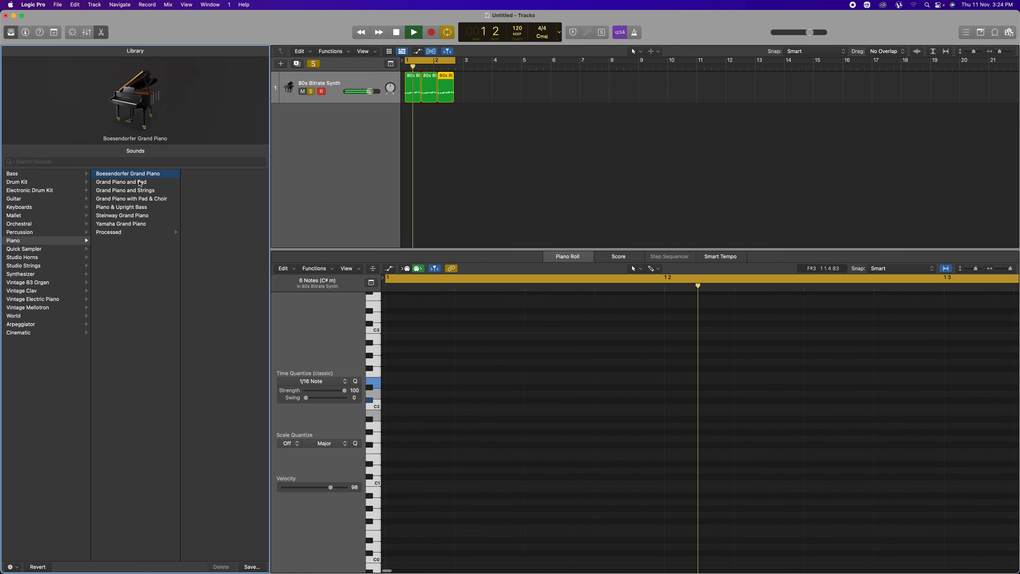